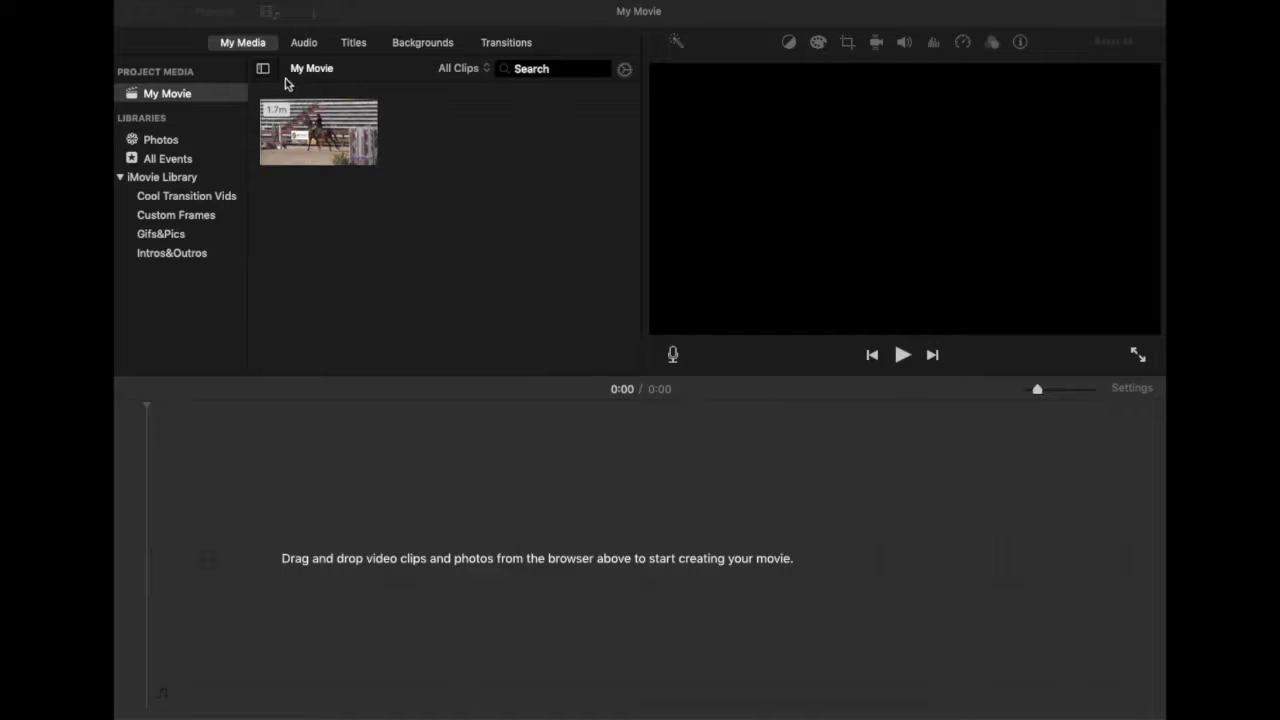
Drop the horse-show clip into the timeline for a 1:44 movie and bring up the iTunes music library.
{"action": "left_click_drag", "start_coordinate": [319, 121], "coordinate": [194, 578]}
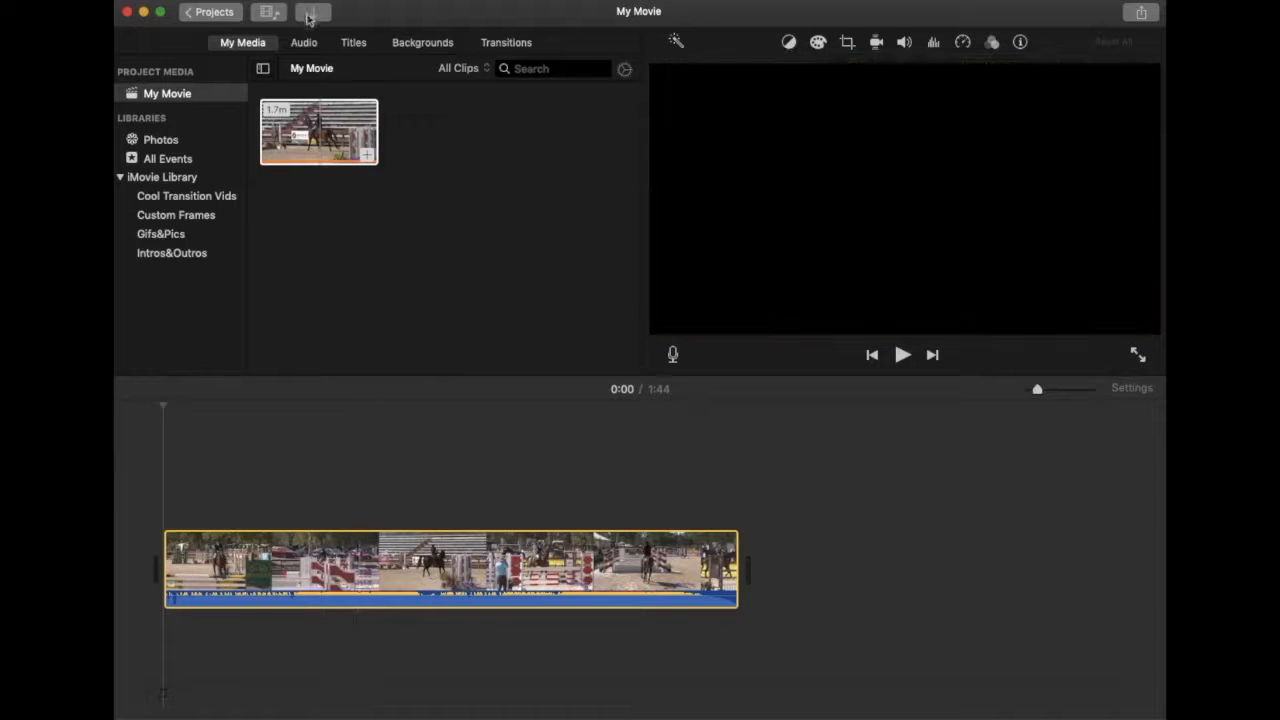
{"action": "left_click", "coordinate": [305, 46]}
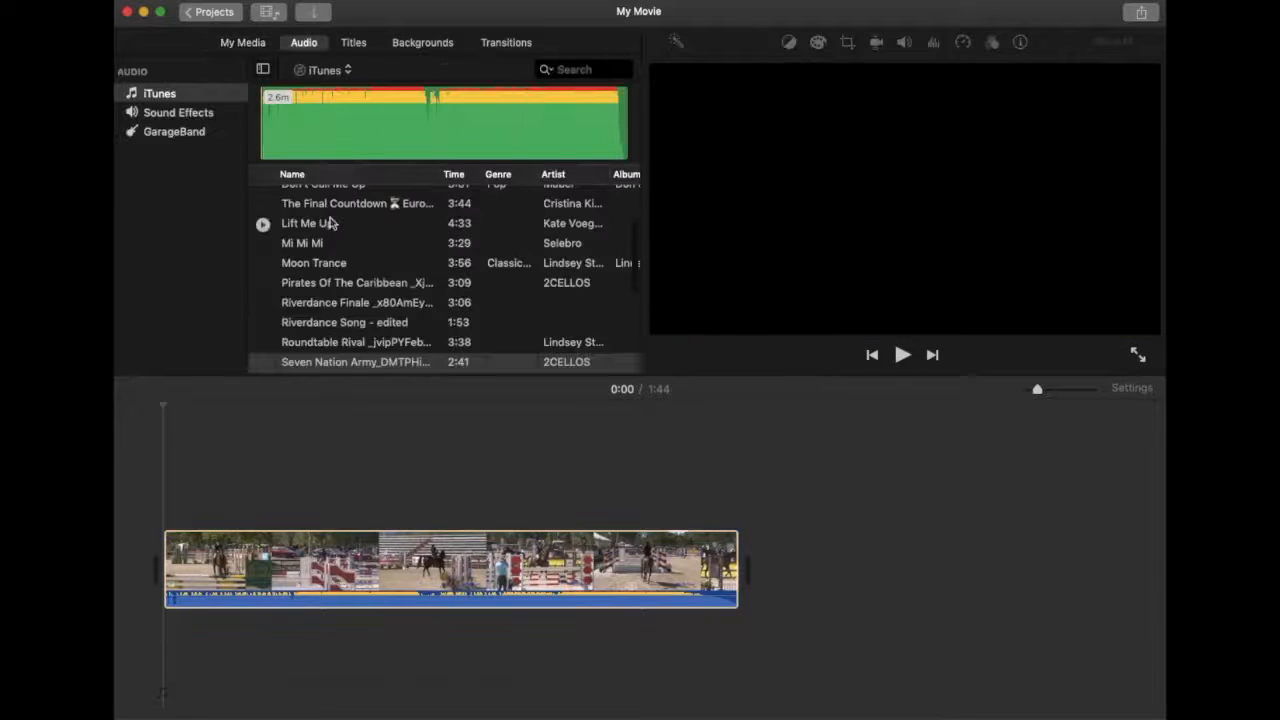
Place 'The Final Countdown' beneath the horse clip, aligned to the movie's start.
{"action": "left_click_drag", "start_coordinate": [308, 327], "coordinate": [170, 710]}
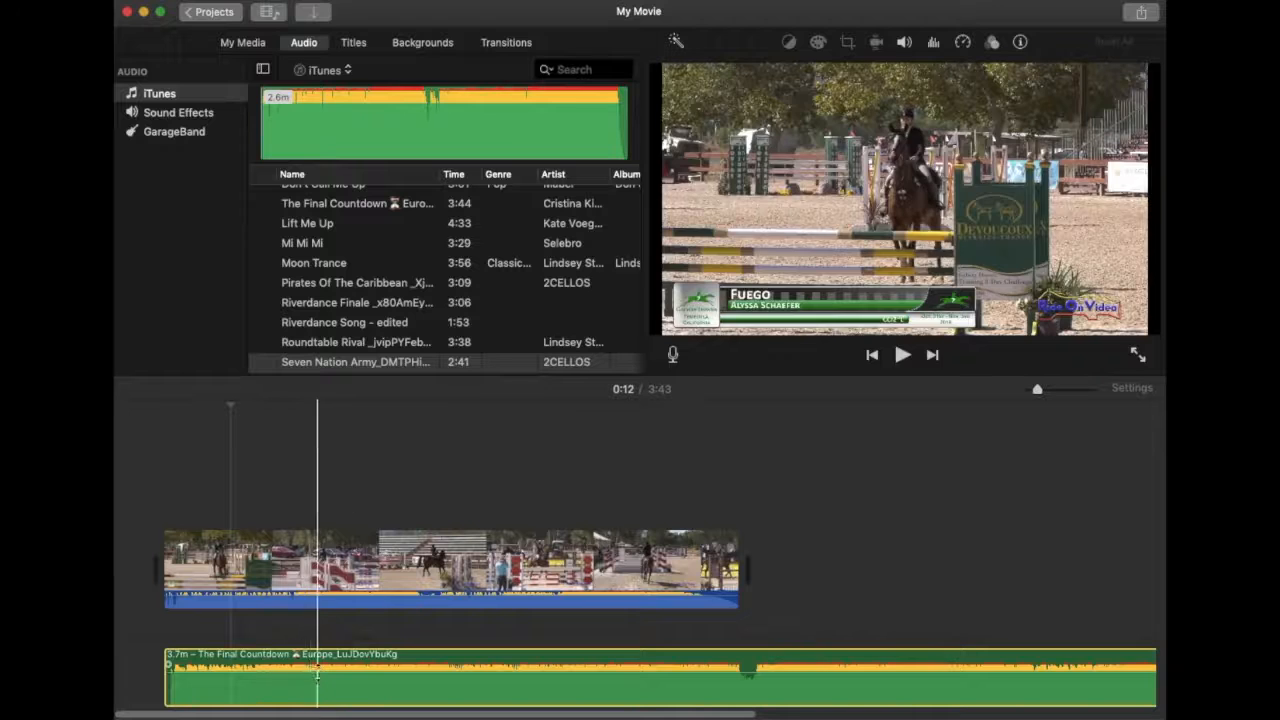
{"action": "left_click_drag", "start_coordinate": [307, 681], "coordinate": [318, 636]}
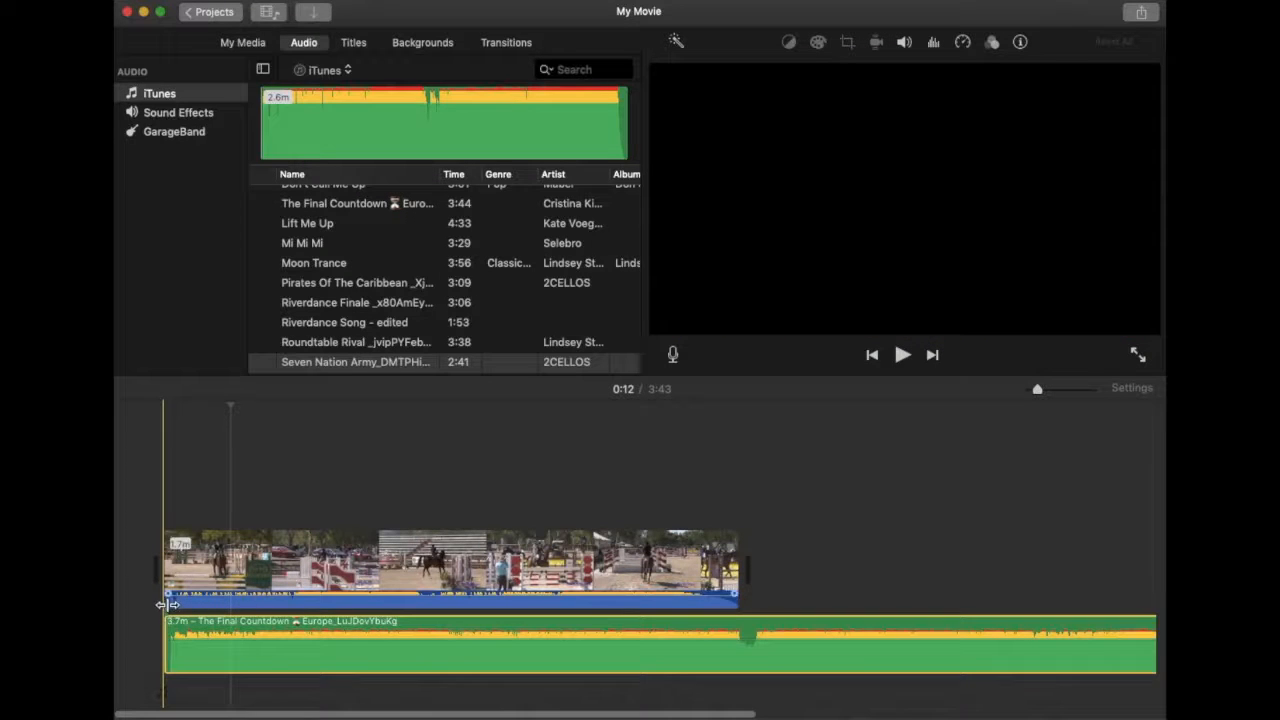
Undo the accidental deletion of the horse clip and move the music track back beneath it.
{"action": "left_click", "coordinate": [211, 578]}
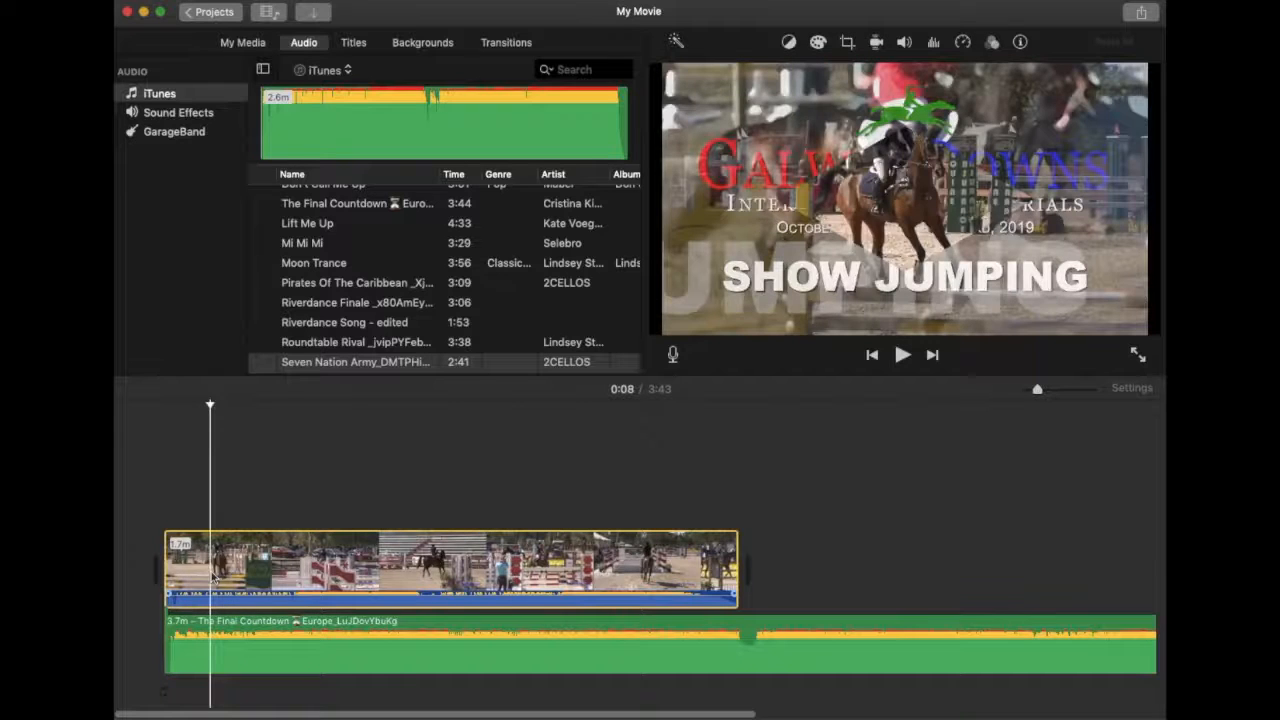
{"action": "key", "text": "Delete"}
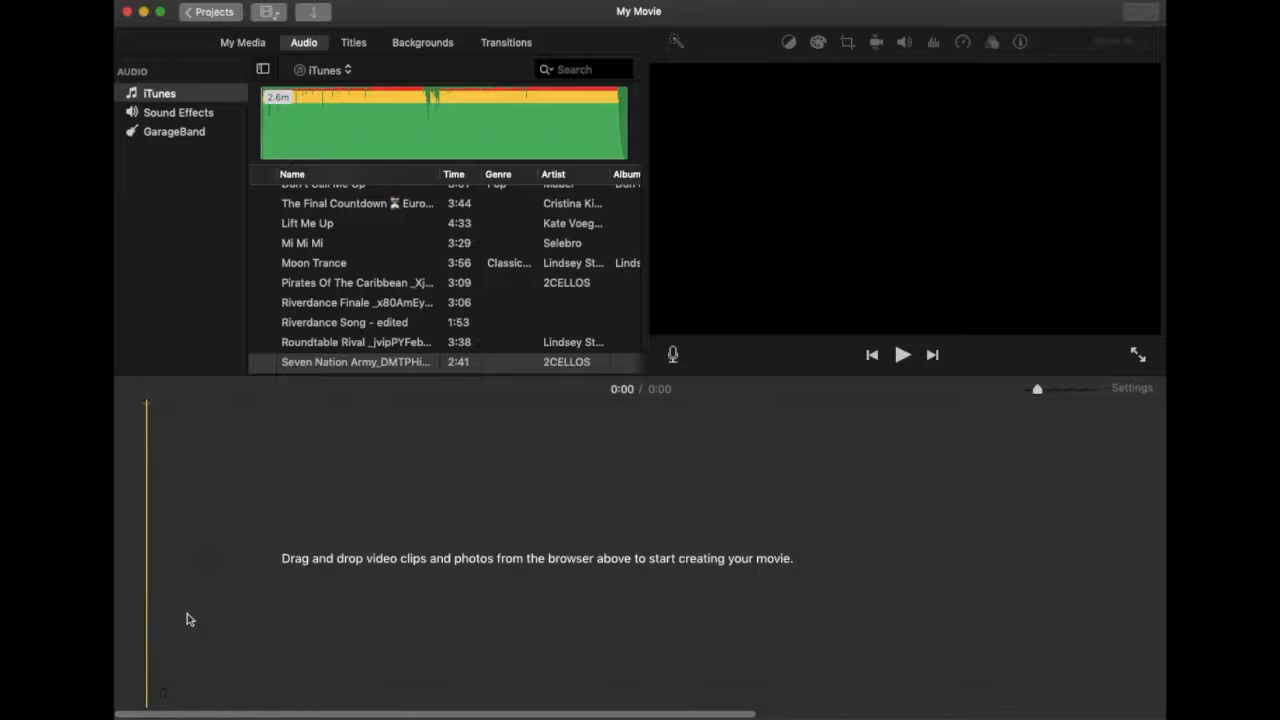
{"action": "left_click", "coordinate": [205, 0]}
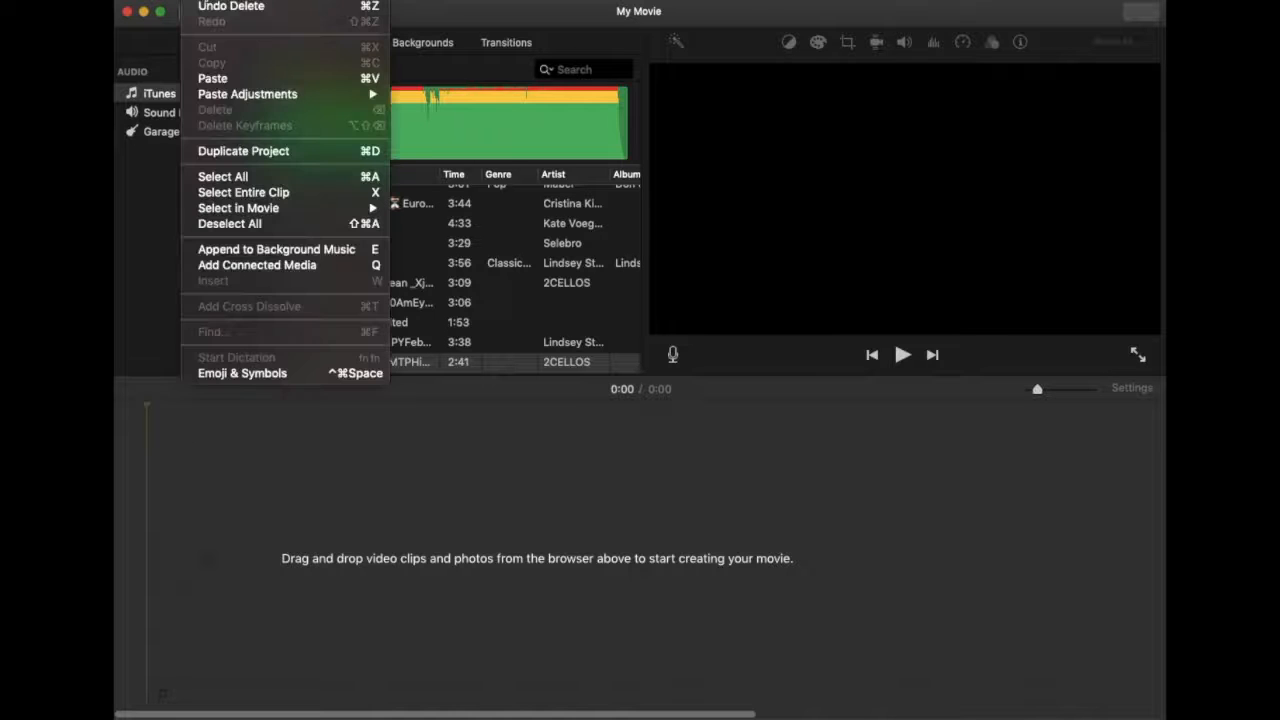
{"action": "left_click", "coordinate": [211, 8]}
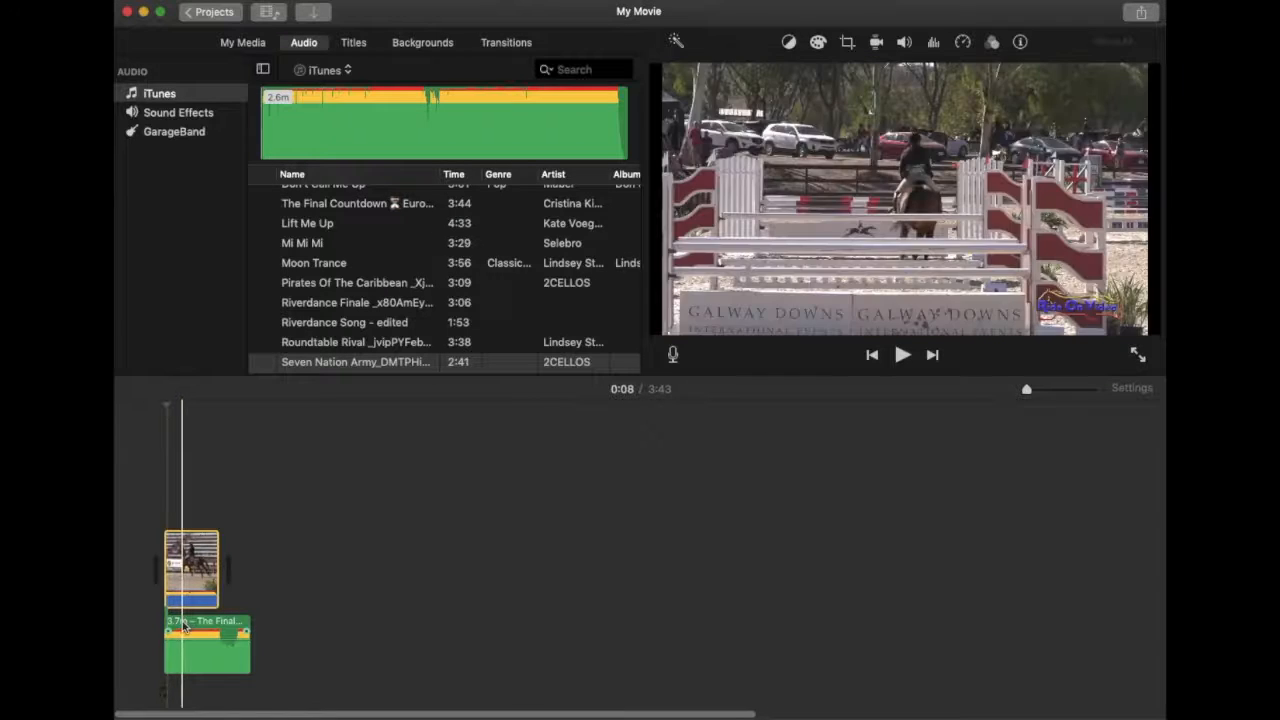
{"action": "left_click_drag", "start_coordinate": [183, 625], "coordinate": [178, 697]}
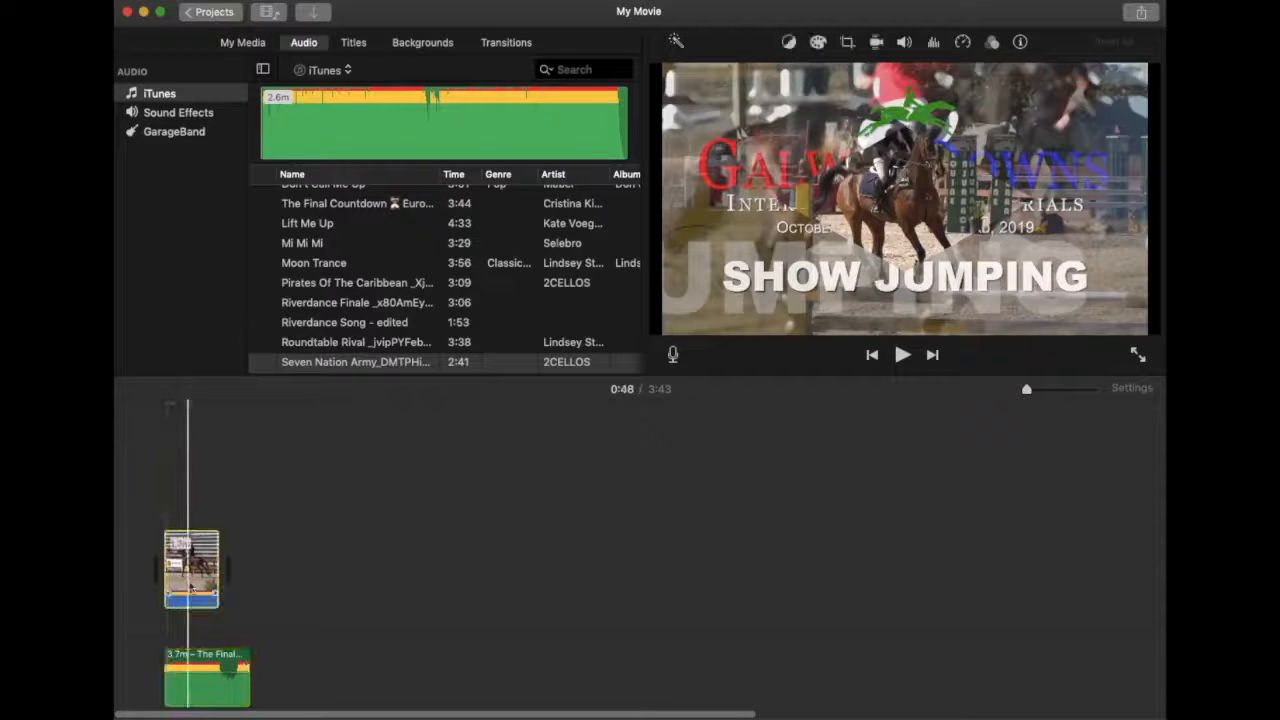
{"action": "key", "text": "Delete"}
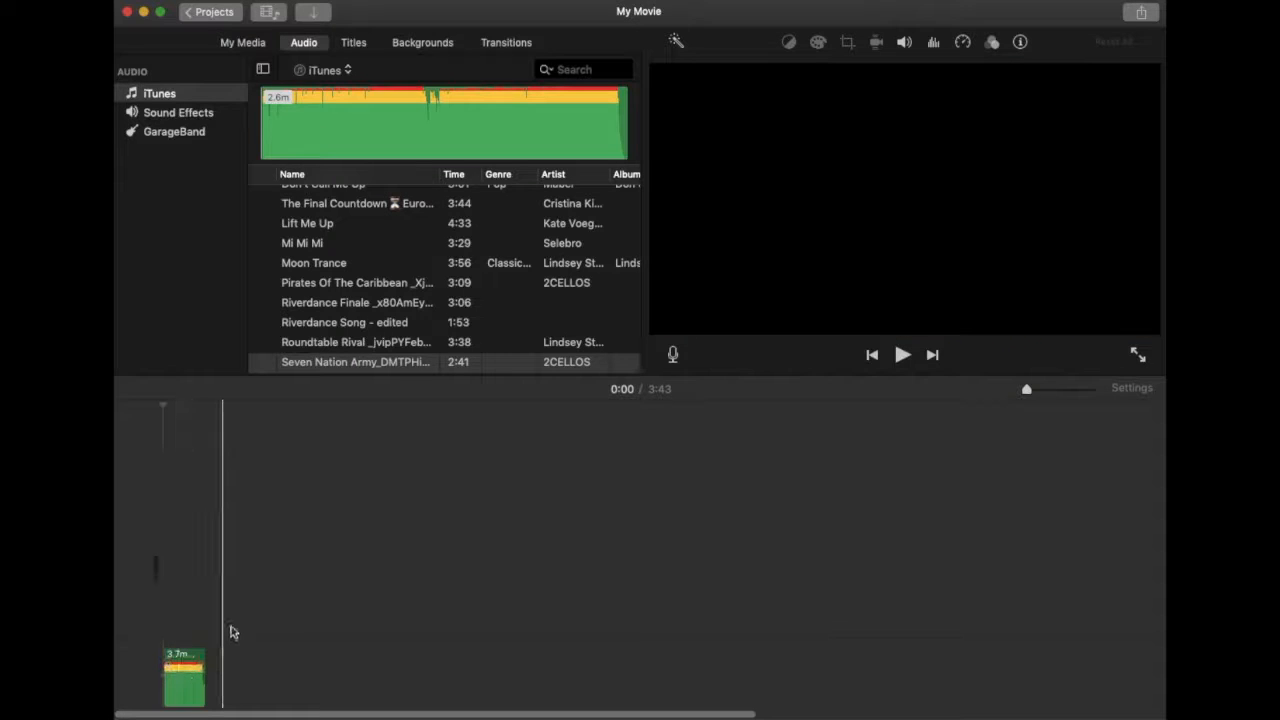
{"action": "left_click", "coordinate": [220, 5]}
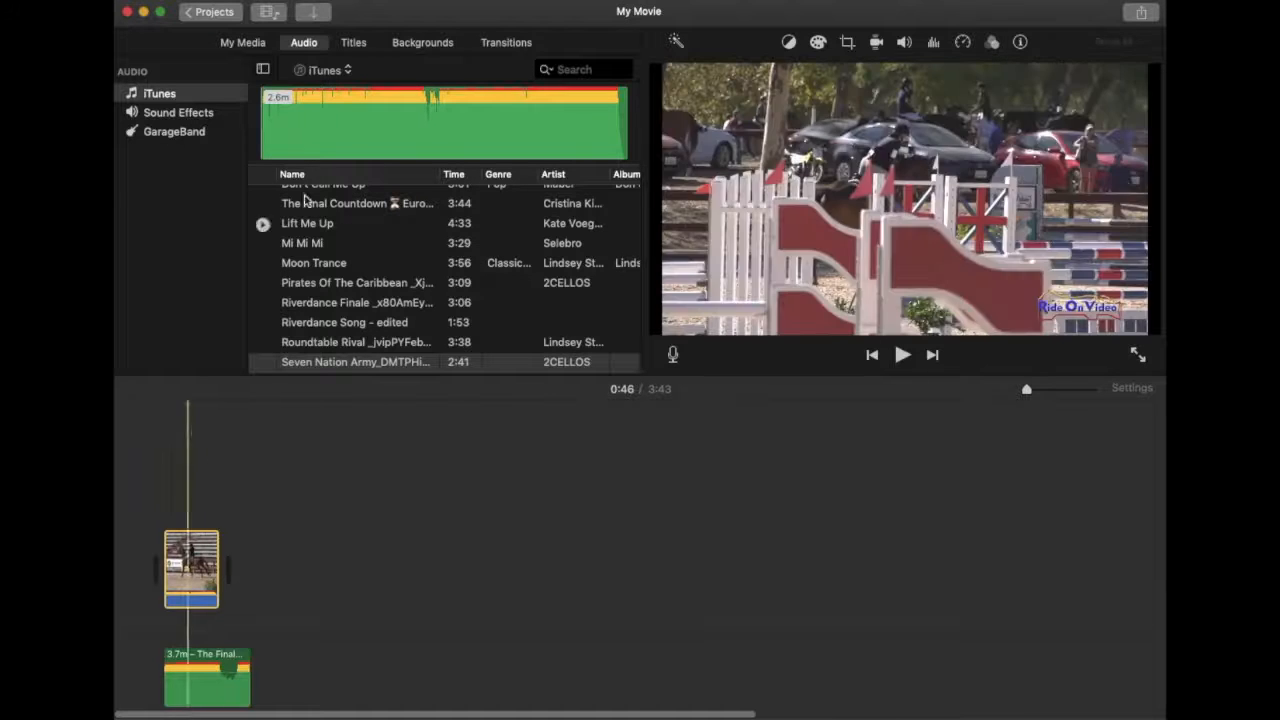
Return to My Media and zoom the timeline in until the horse footage fills its width.
{"action": "left_click", "coordinate": [250, 45]}
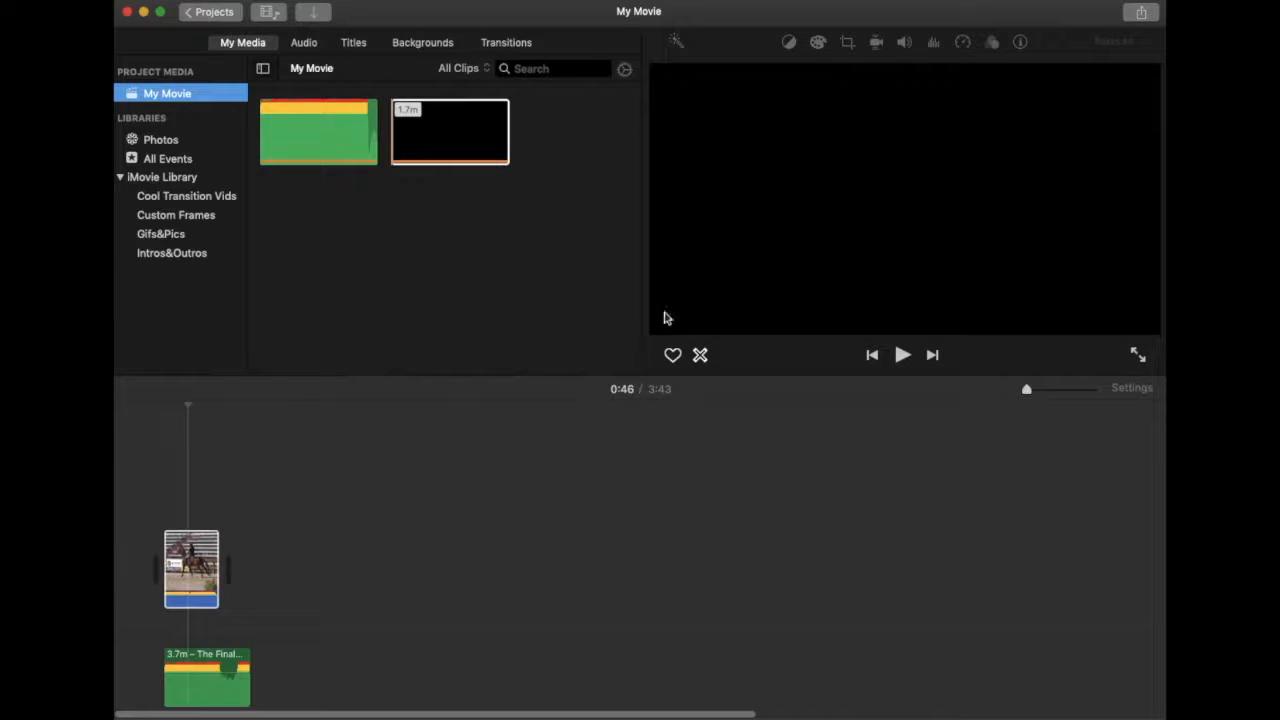
{"action": "left_click_drag", "start_coordinate": [1027, 394], "coordinate": [1040, 395]}
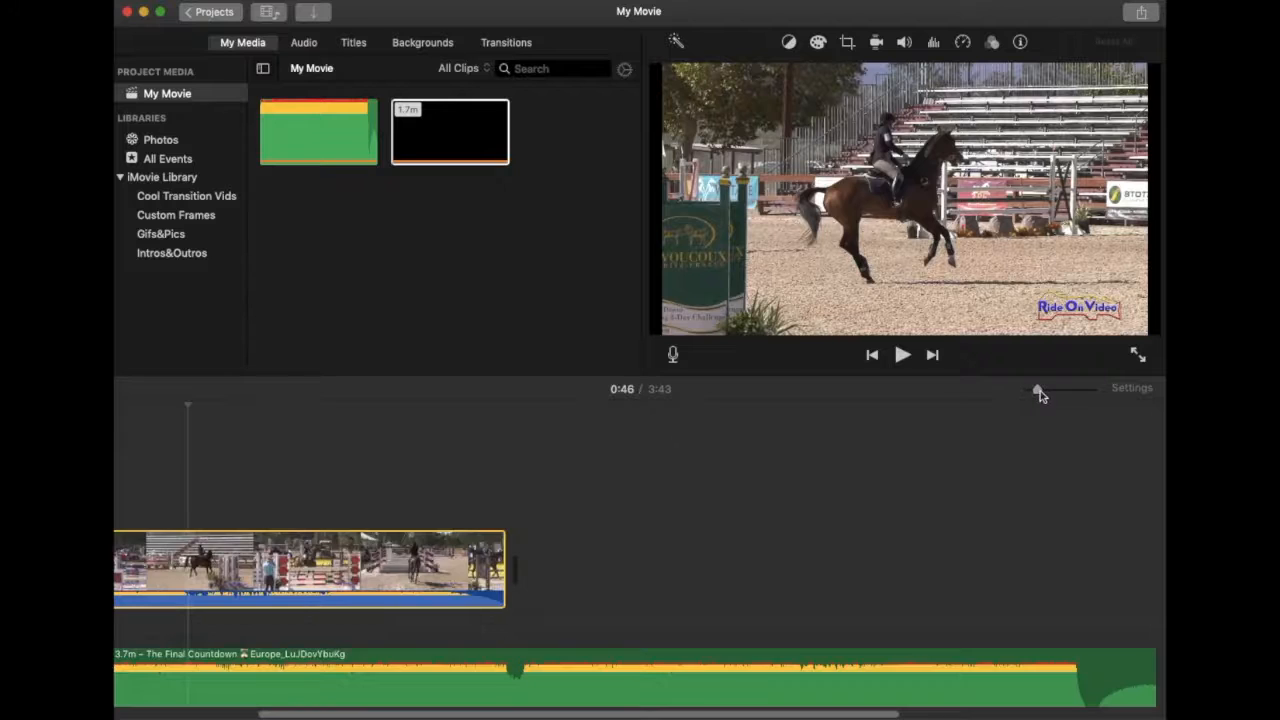
{"action": "scroll", "coordinate": [391, 570], "scroll_direction": "left", "scroll_amount": 5}
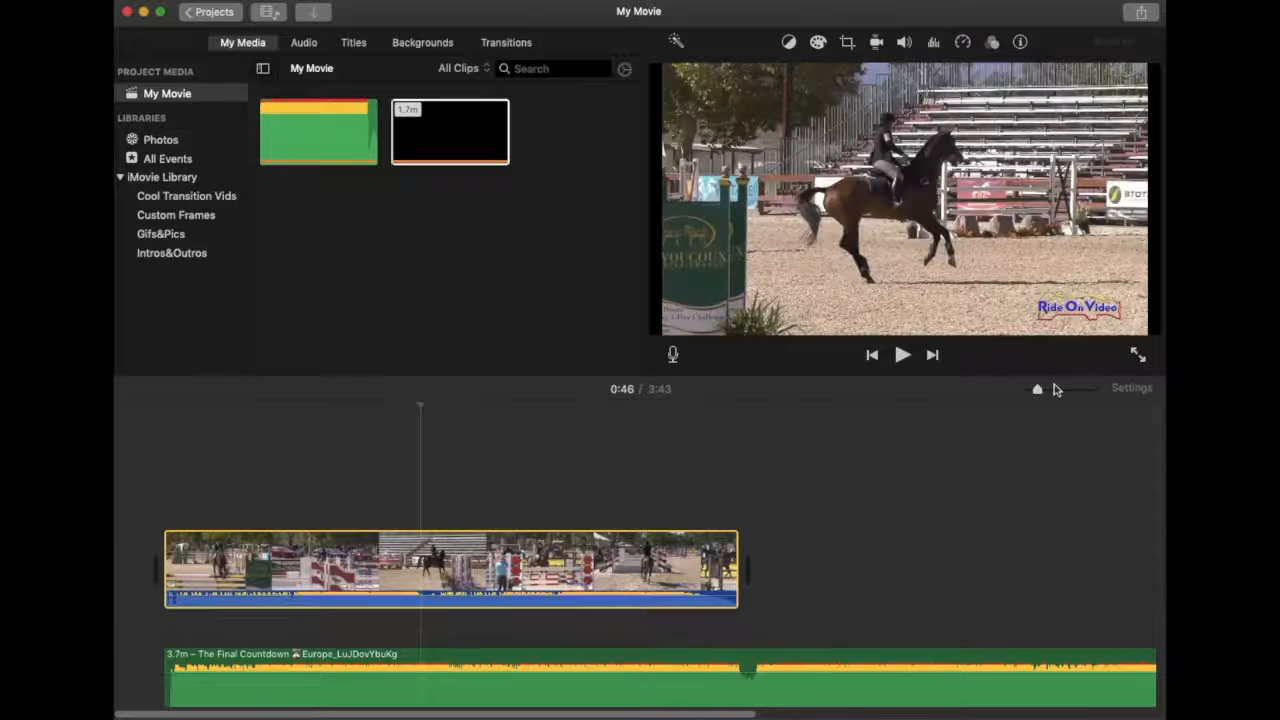
{"action": "mouse_move", "coordinate": [1037, 393]}
{"action": "left_mouse_down"}
{"action": "mouse_move", "coordinate": [1020, 392]}
{"action": "mouse_move", "coordinate": [1105, 392]}
{"action": "mouse_move", "coordinate": [1060, 393]}
{"action": "left_mouse_up"}
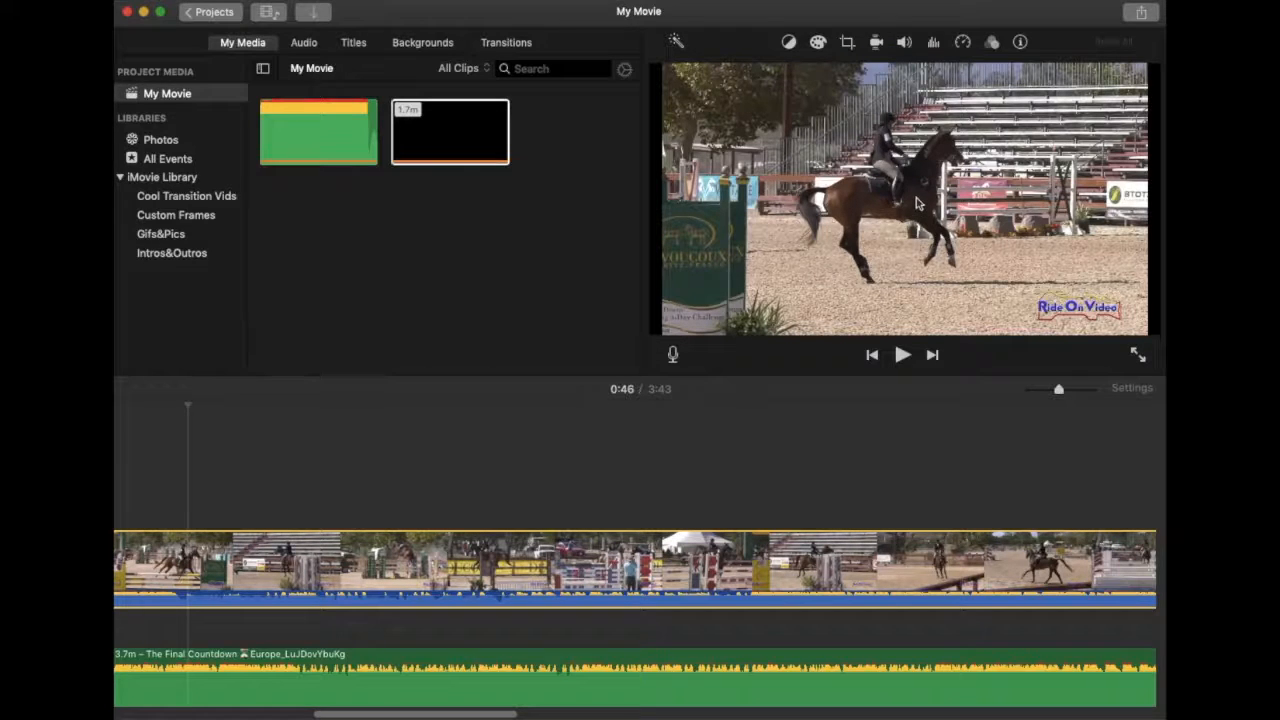
{"action": "left_click_drag", "start_coordinate": [1070, 392], "coordinate": [1128, 396]}
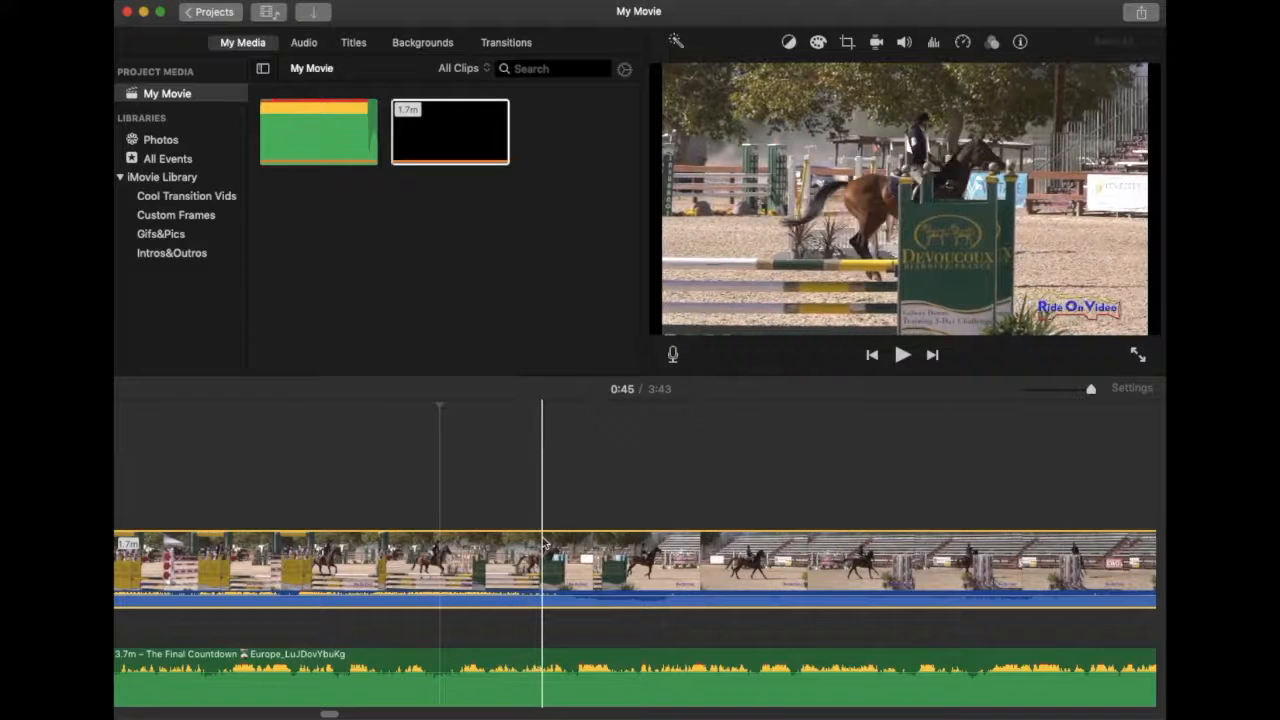
Split the horse footage at the 0:45 playhead and zoom out to see both clips.
{"action": "right_click", "coordinate": [545, 545]}
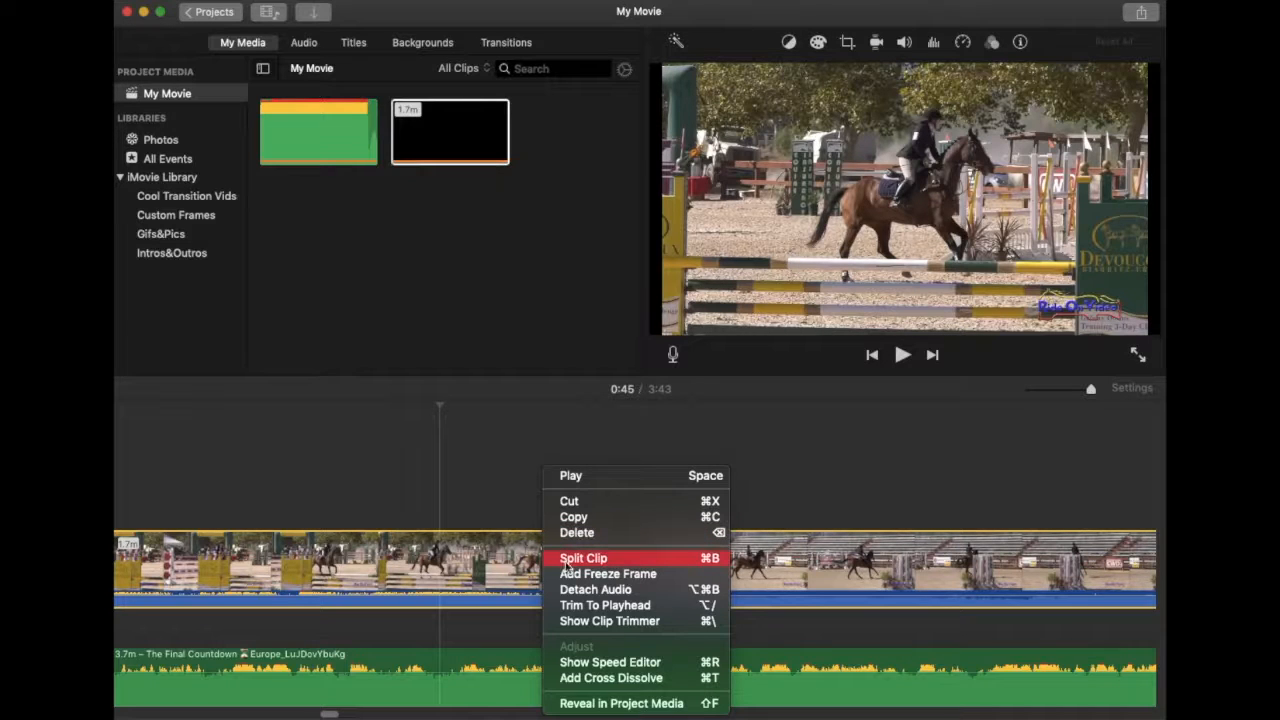
{"action": "left_click", "coordinate": [583, 558]}
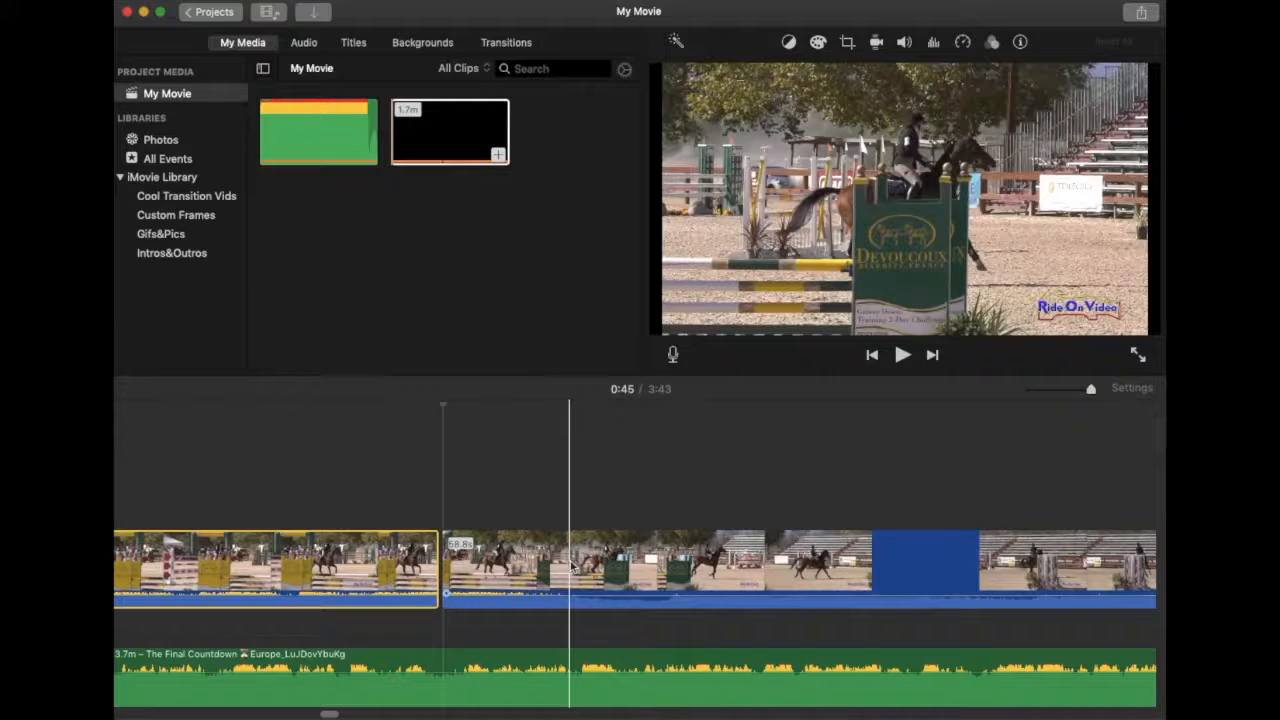
{"action": "left_click_drag", "start_coordinate": [1093, 392], "coordinate": [1022, 394]}
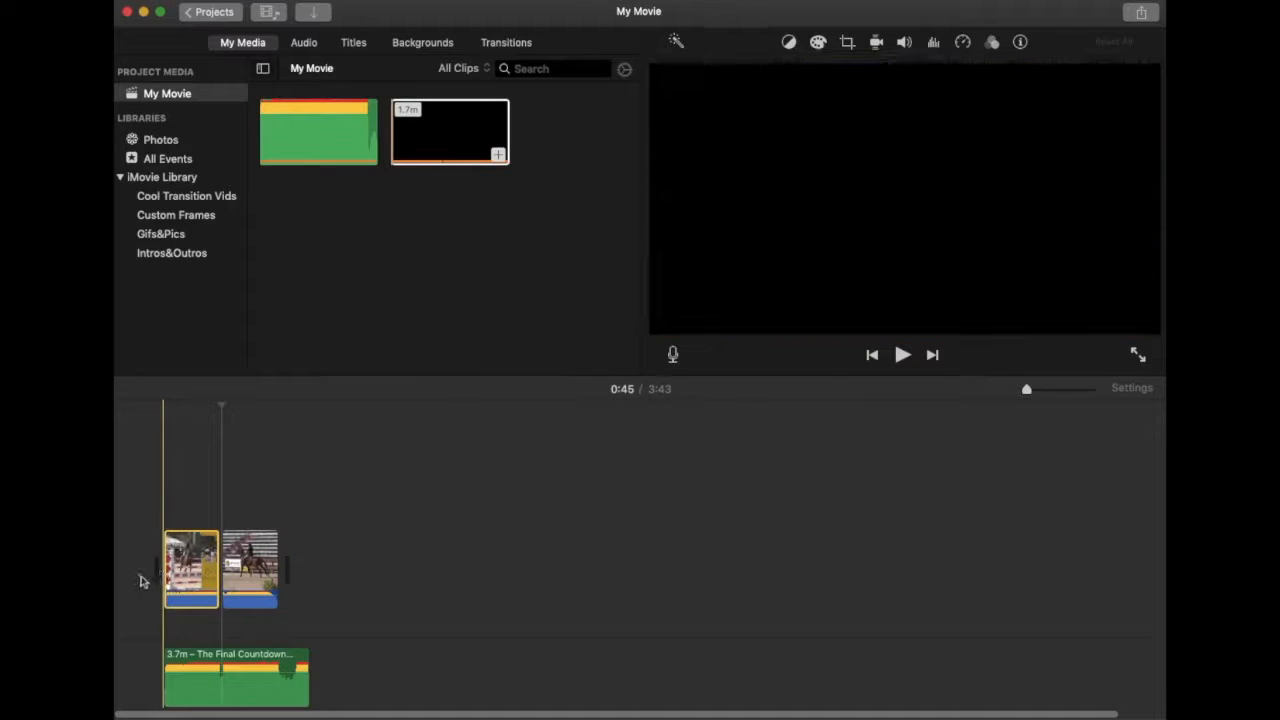
Move the second clip before the first, undo a trial freeze frame, and split the first clip.
{"action": "left_click_drag", "start_coordinate": [240, 571], "coordinate": [157, 566]}
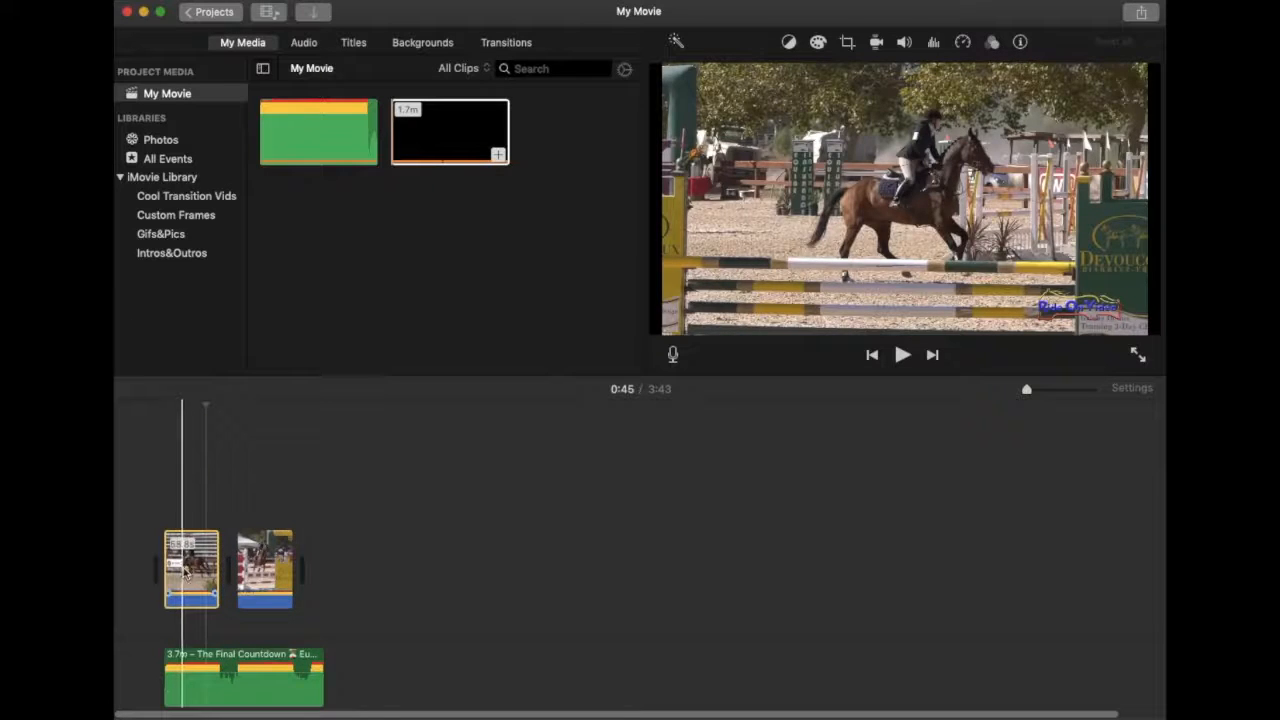
{"action": "right_click", "coordinate": [185, 572]}
{"action": "left_click", "coordinate": [240, 573]}
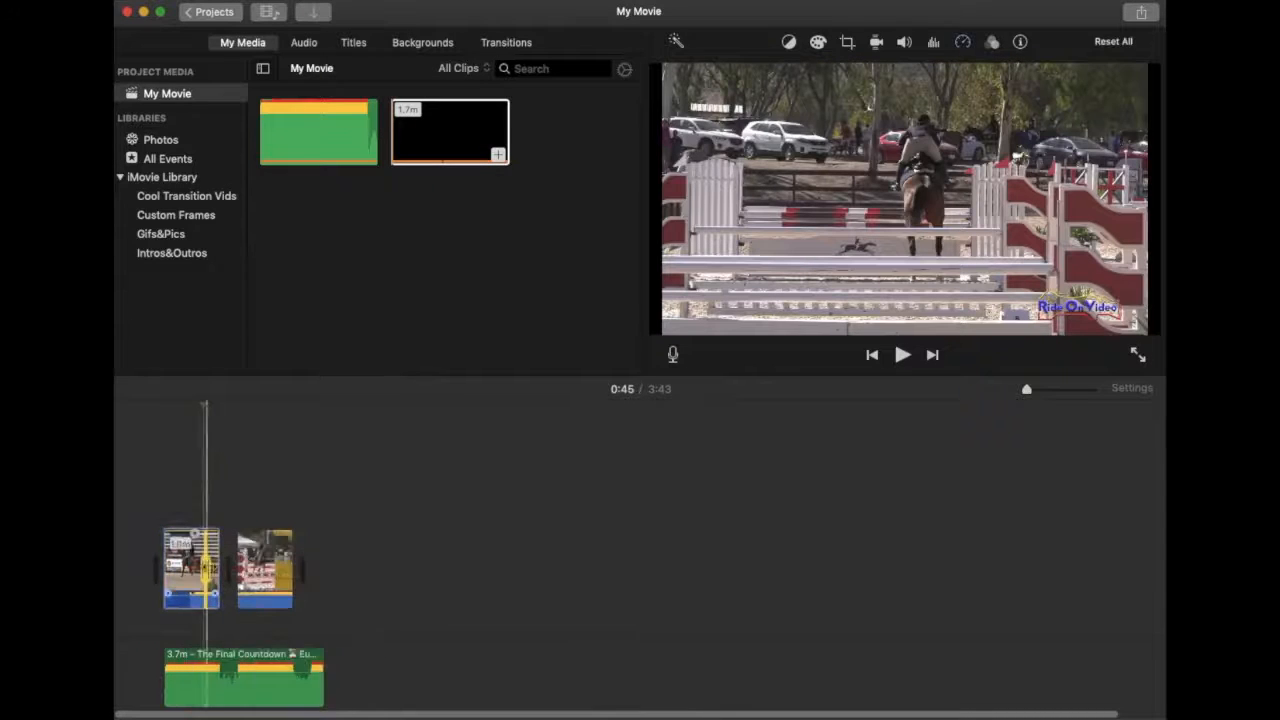
{"action": "left_click", "coordinate": [198, 1]}
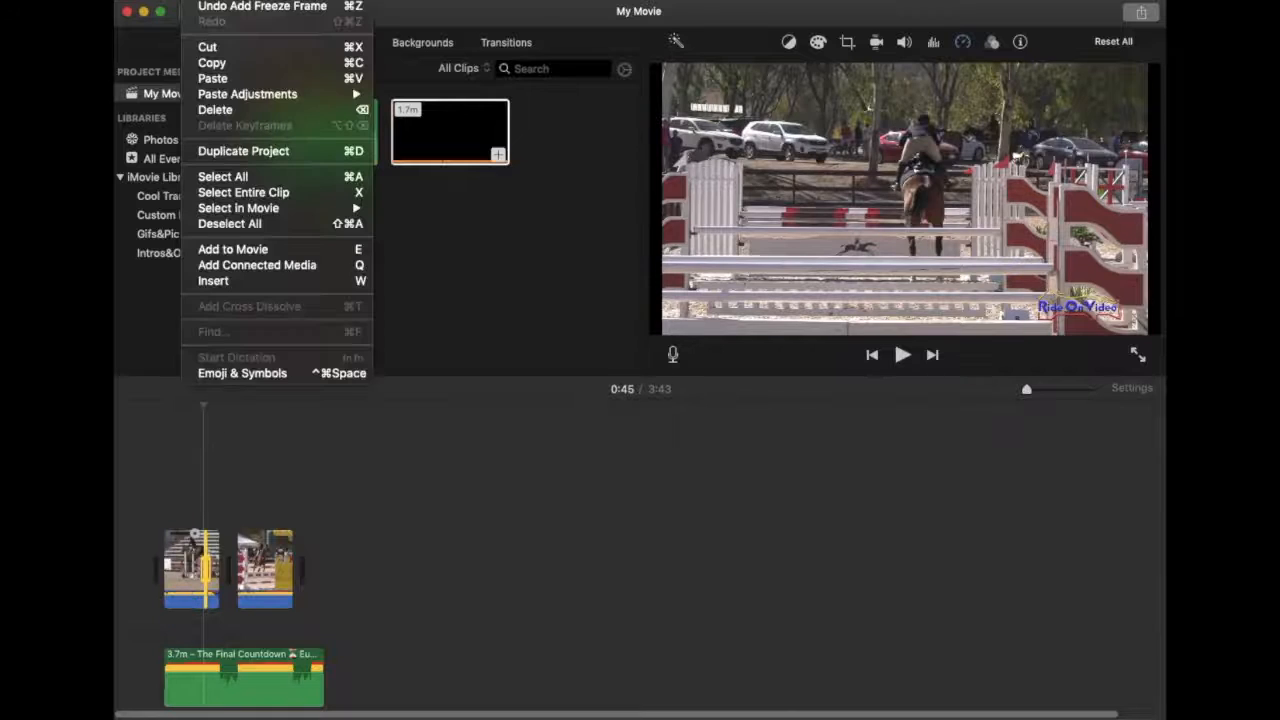
{"action": "left_click", "coordinate": [209, 7]}
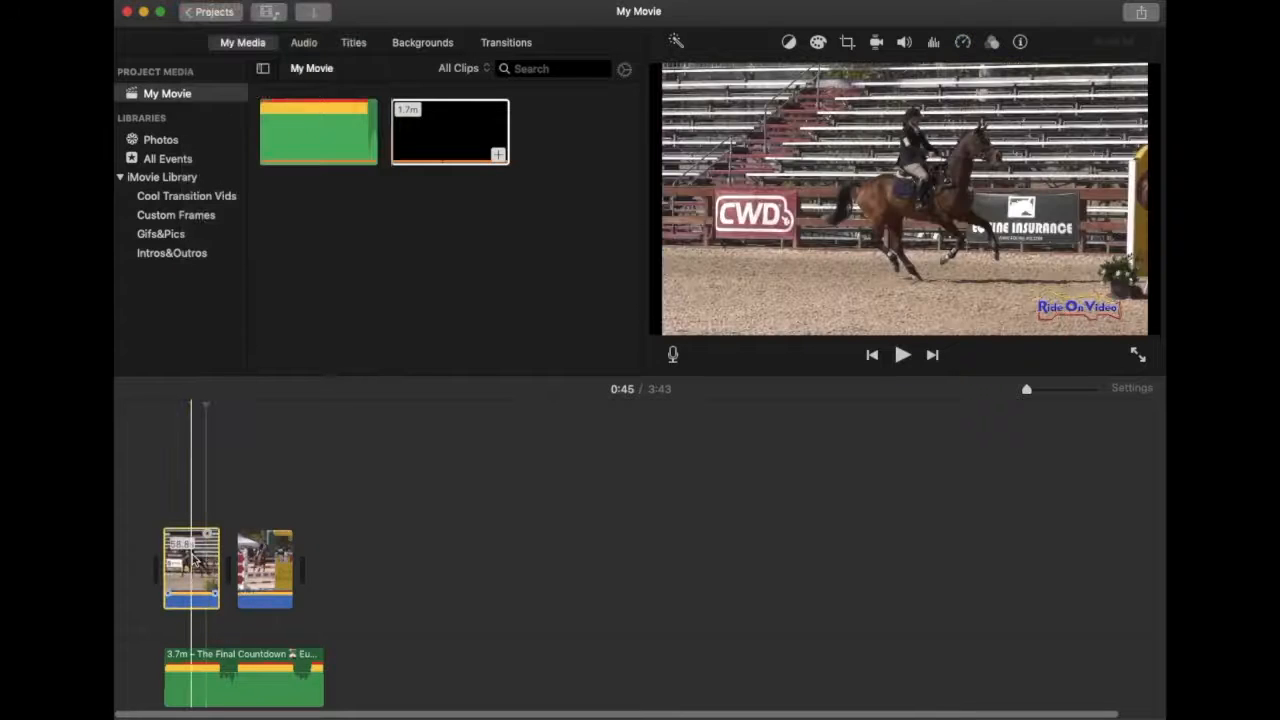
{"action": "right_click", "coordinate": [193, 560]}
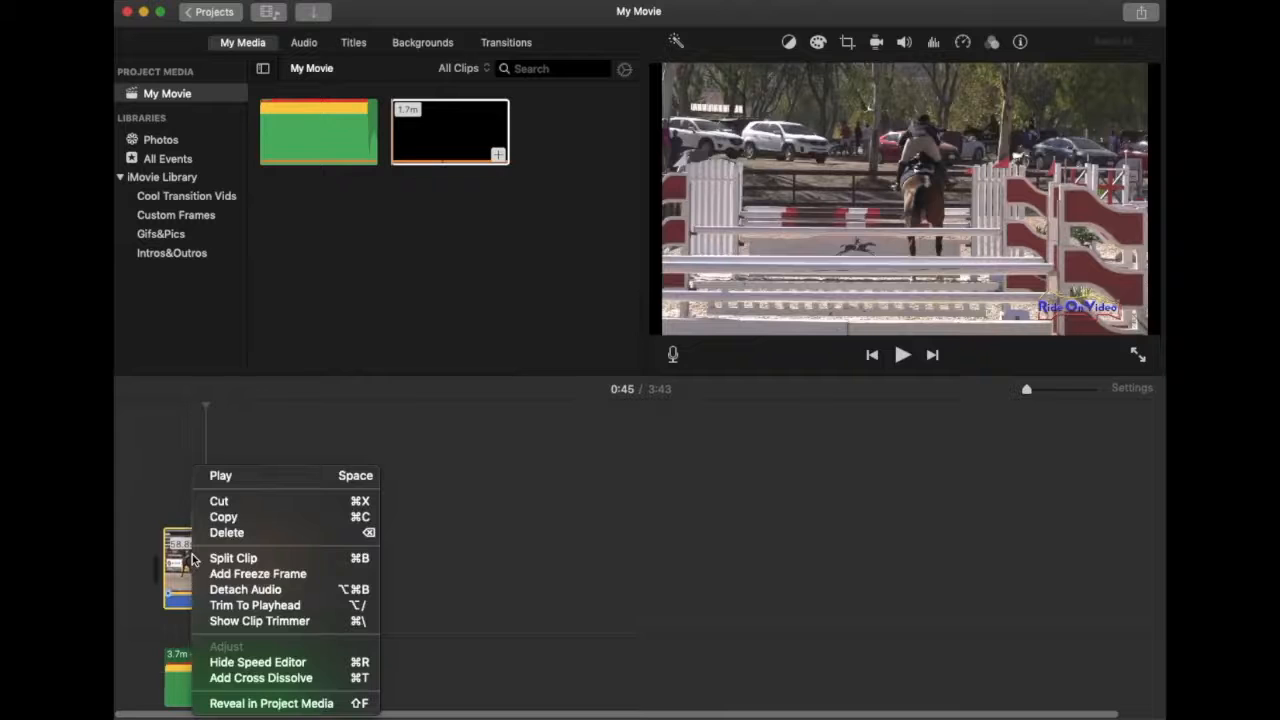
{"action": "left_click", "coordinate": [220, 561]}
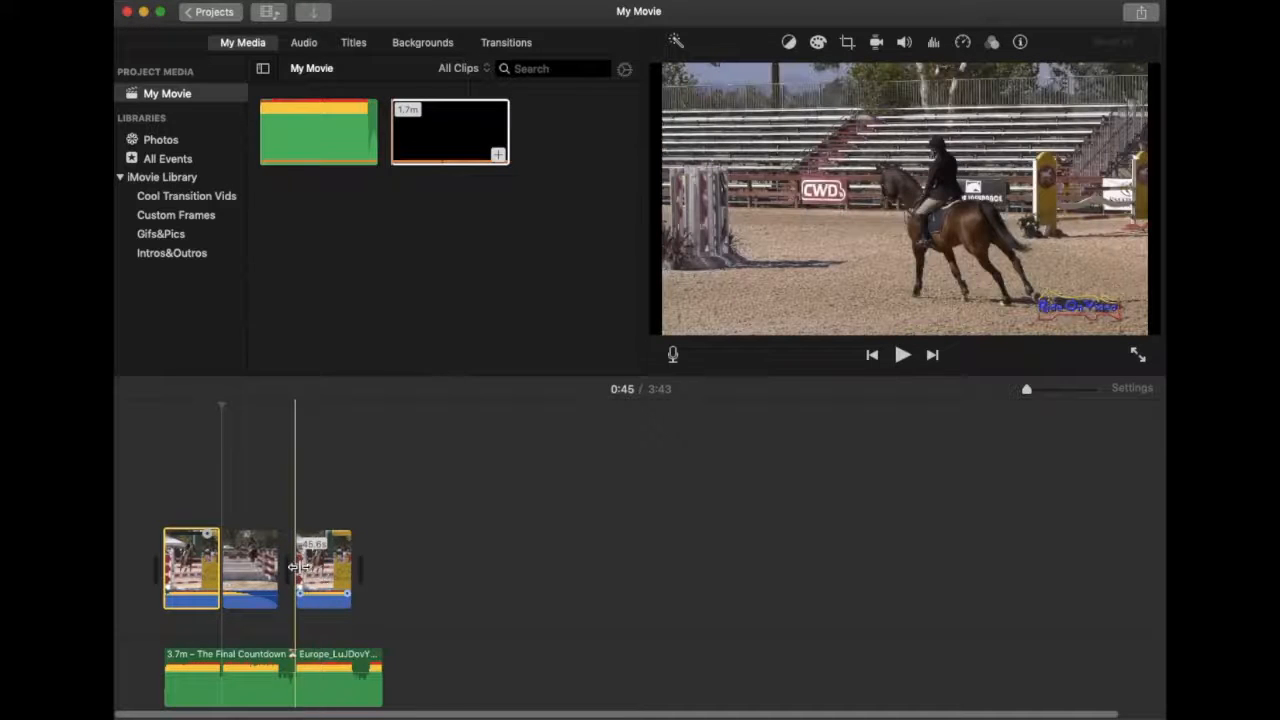
Delete the opening clip and detach the footage clip's original audio.
{"action": "key", "text": "Delete"}
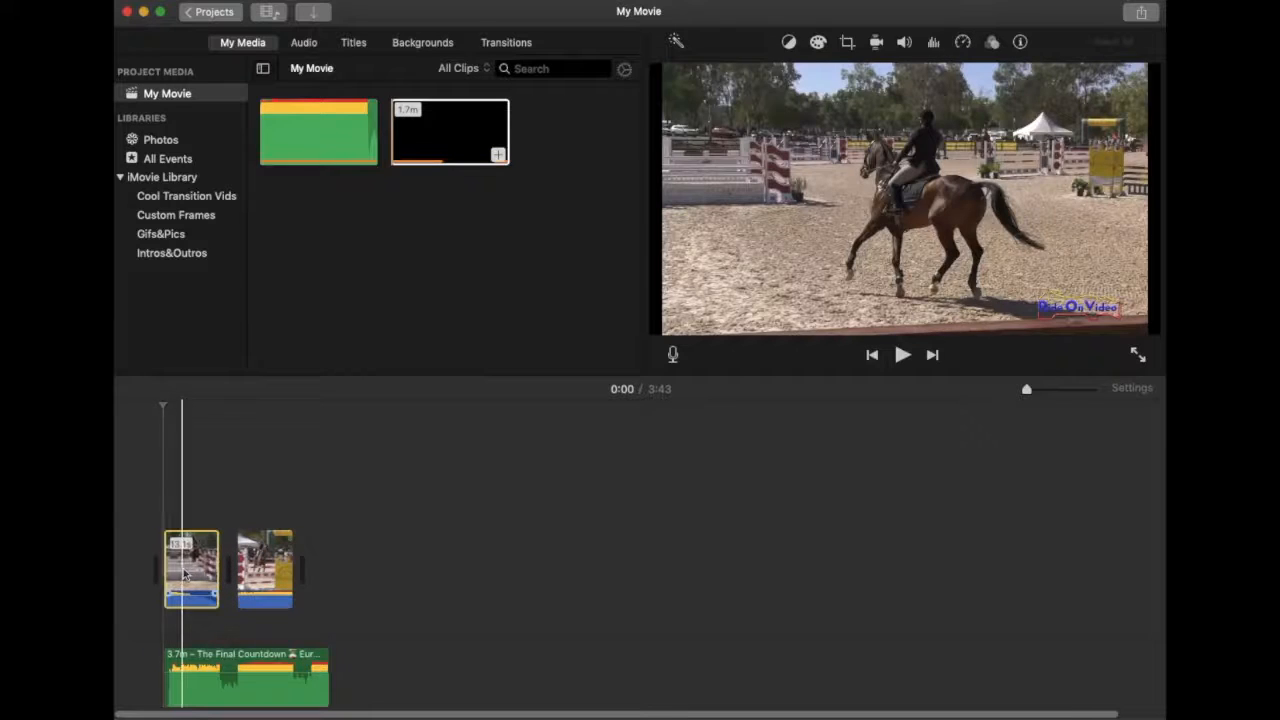
{"action": "right_click", "coordinate": [190, 566]}
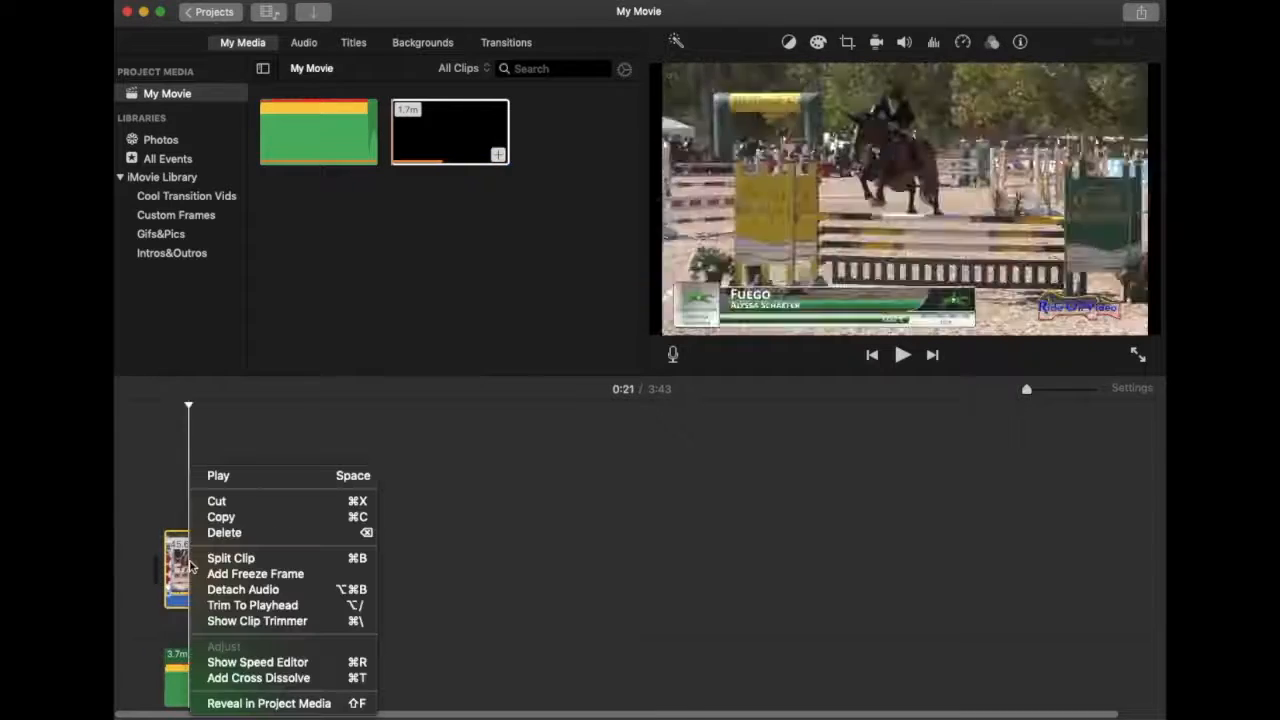
{"action": "left_click", "coordinate": [218, 590]}
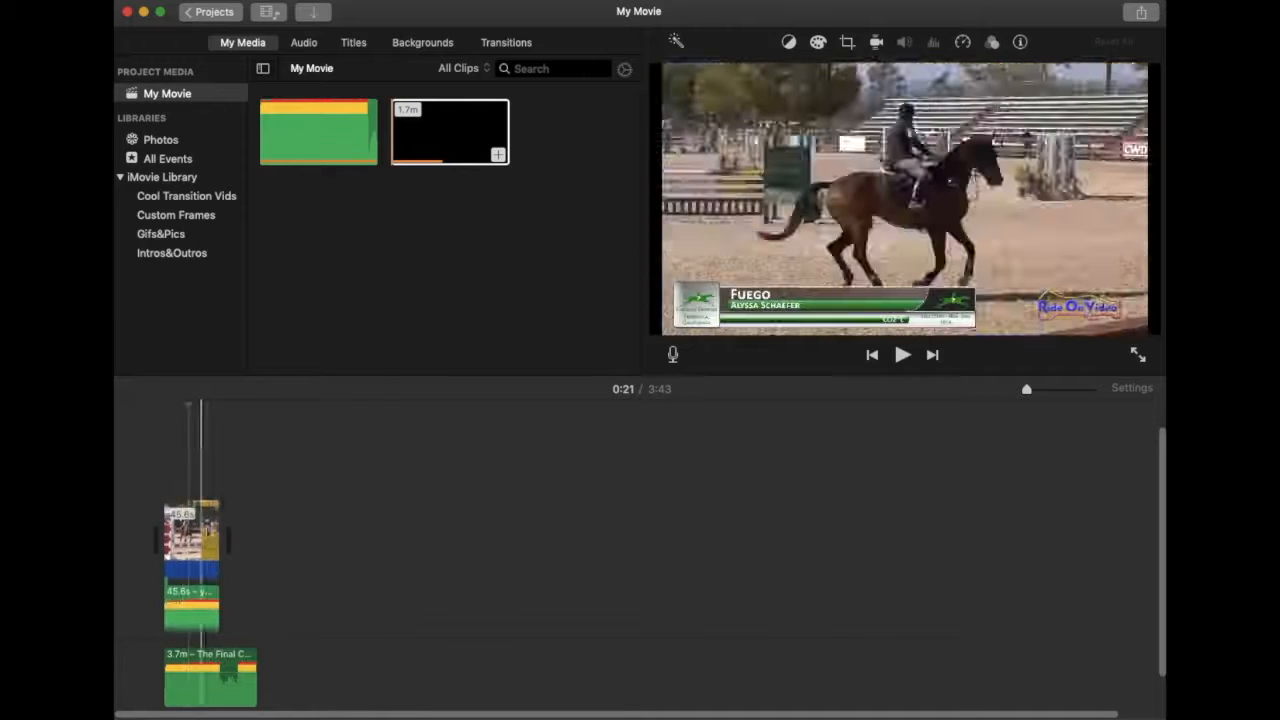
Delete the detached original audio and zoom the timeline back in on the clips.
{"action": "right_click", "coordinate": [209, 535]}
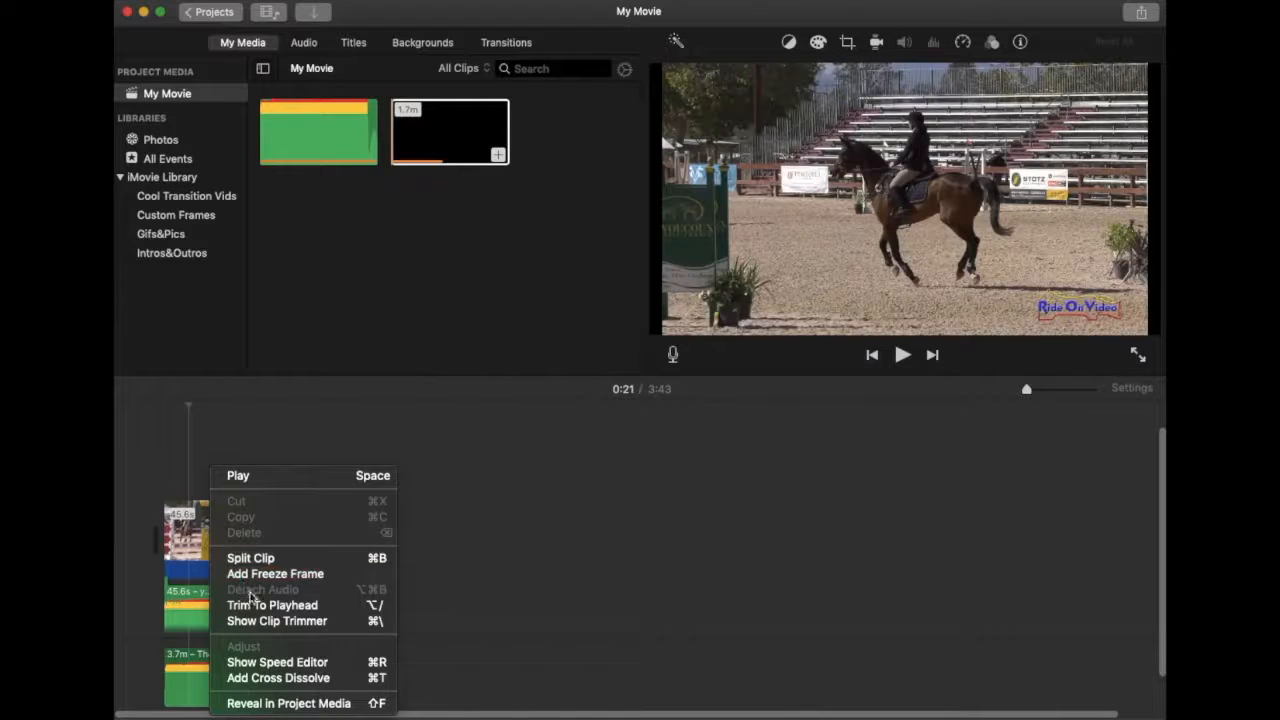
{"action": "left_click", "coordinate": [188, 592]}
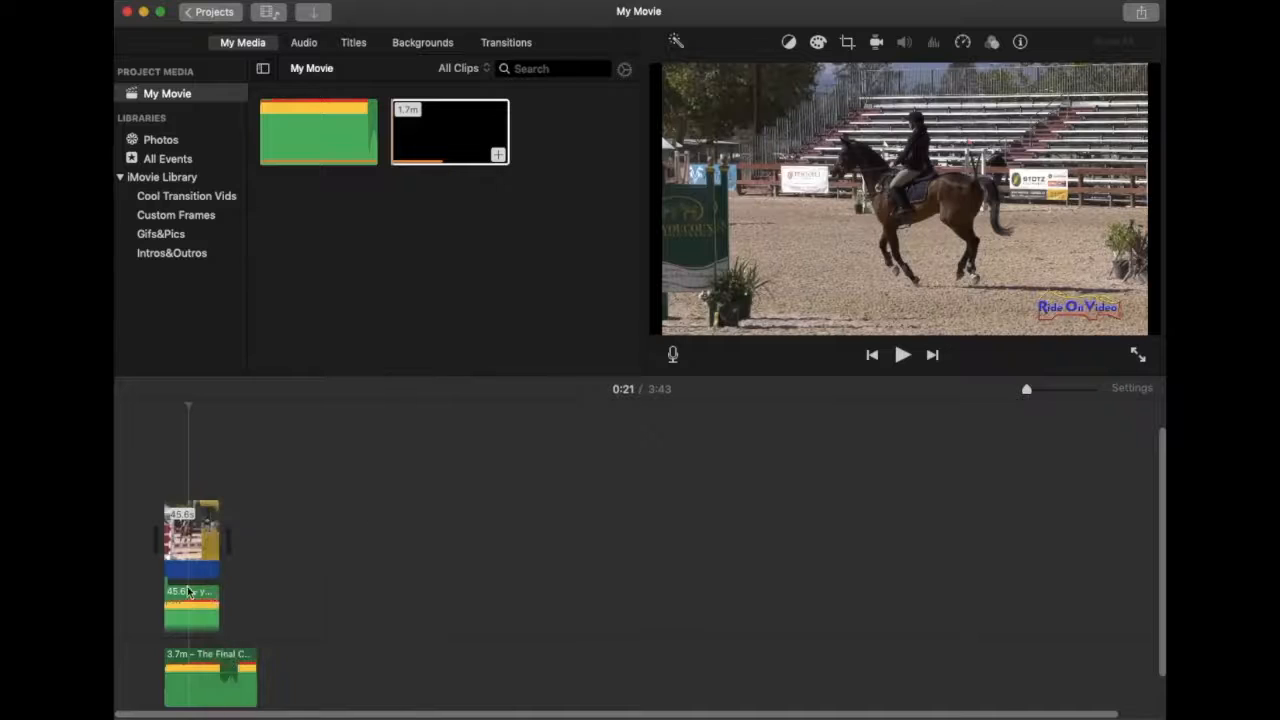
{"action": "left_click", "coordinate": [195, 597]}
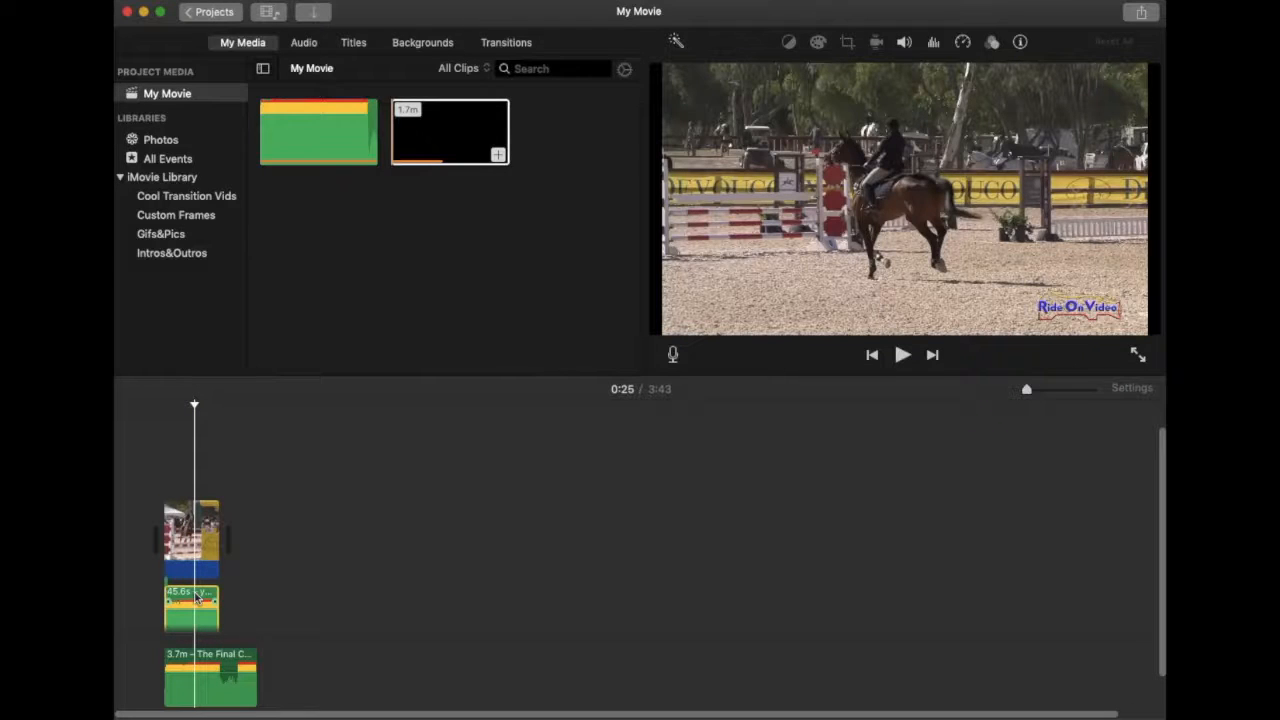
{"action": "key", "text": "Delete"}
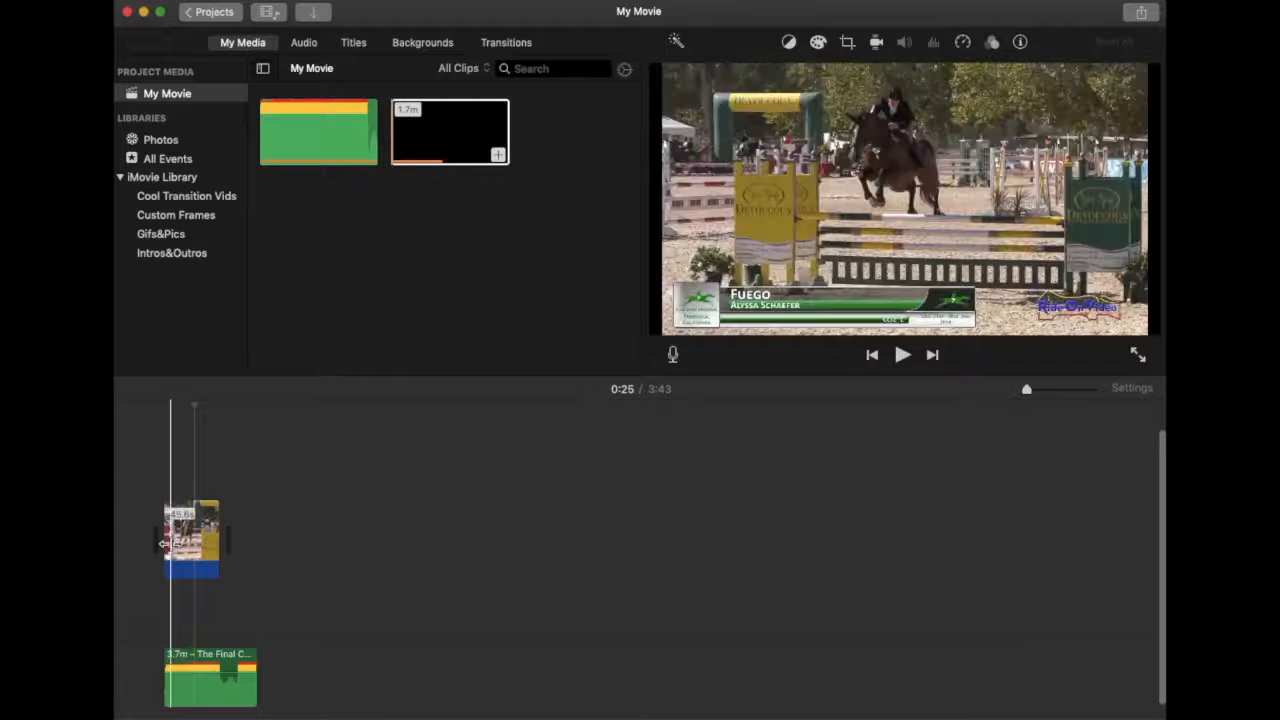
{"action": "left_click_drag", "start_coordinate": [1029, 391], "coordinate": [1083, 394]}
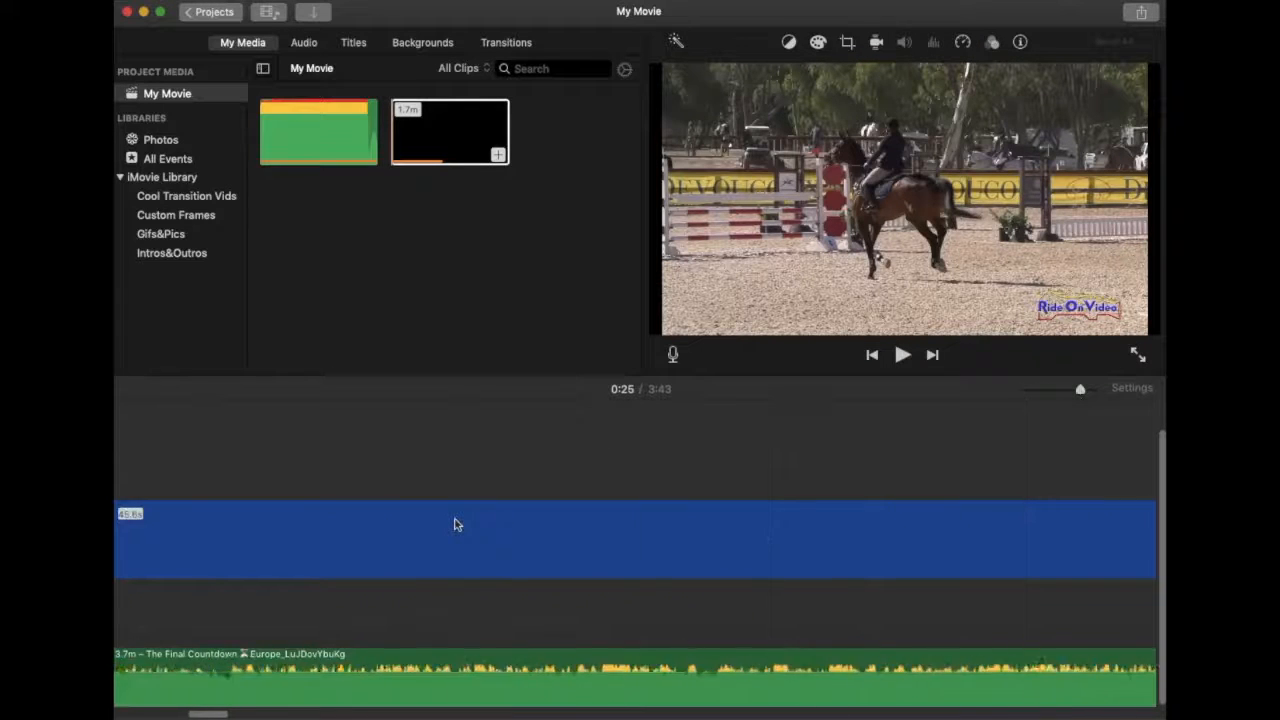
Split the footage where the Show Jumping title ends and delete the opening section.
{"action": "scroll", "coordinate": [455, 525], "scroll_direction": "left", "scroll_amount": 3}
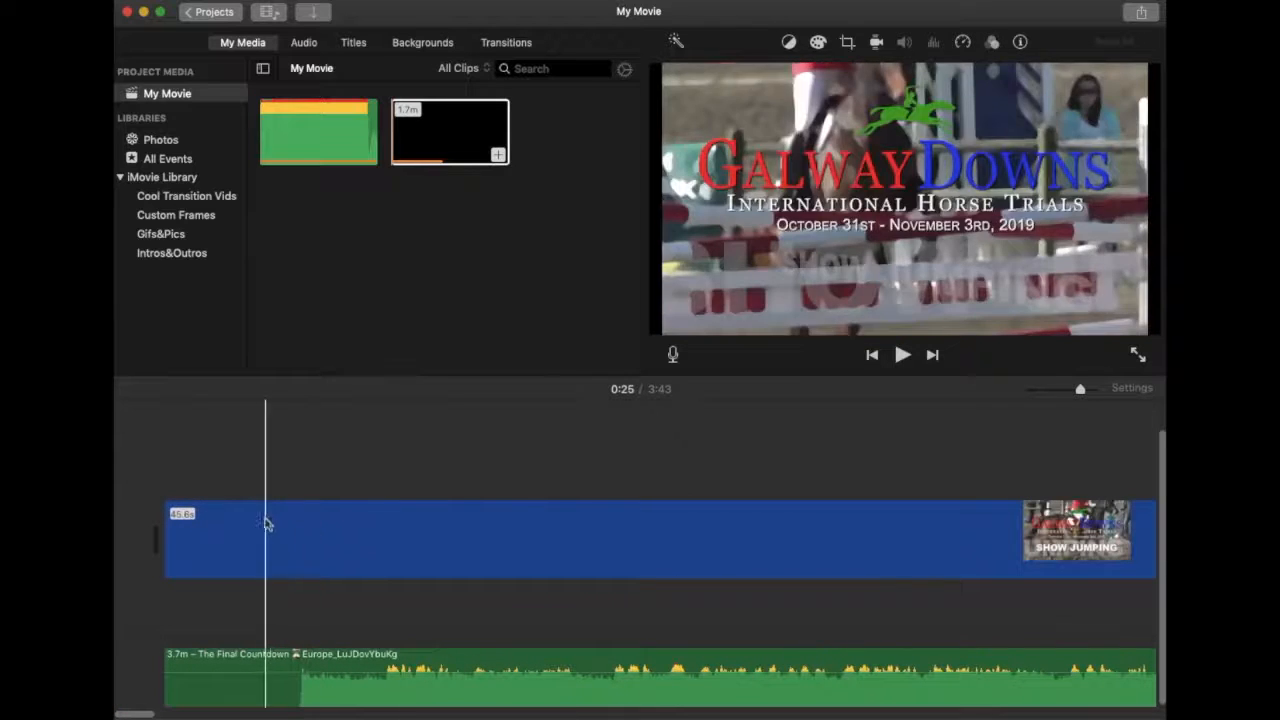
{"action": "scroll", "coordinate": [714, 560], "scroll_direction": "right", "scroll_amount": 5}
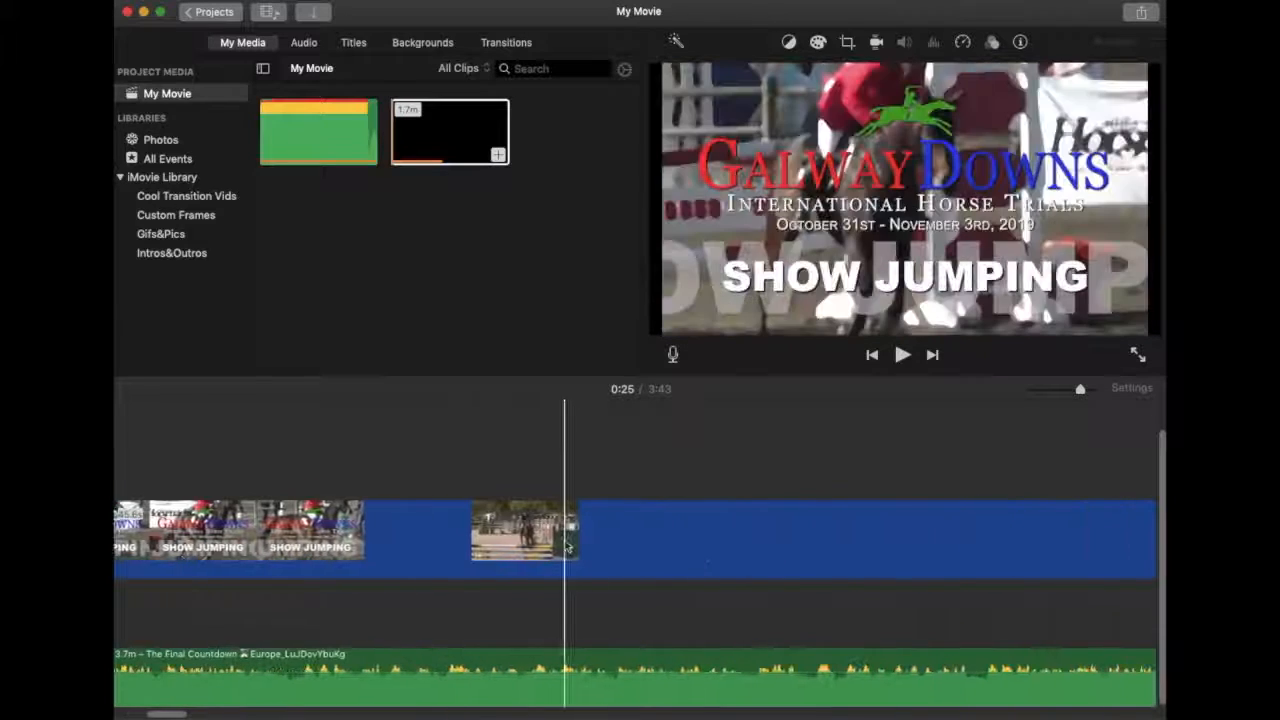
{"action": "left_click", "coordinate": [470, 530]}
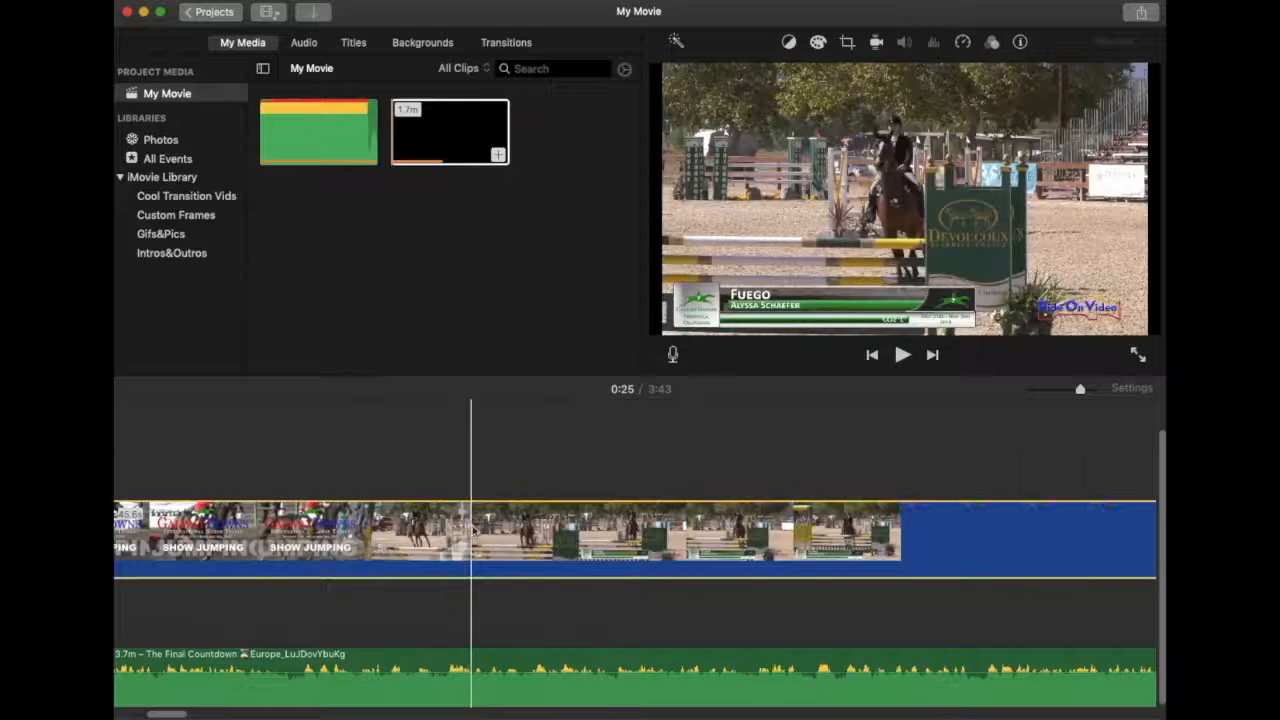
{"action": "right_click", "coordinate": [472, 530]}
{"action": "left_click", "coordinate": [507, 558]}
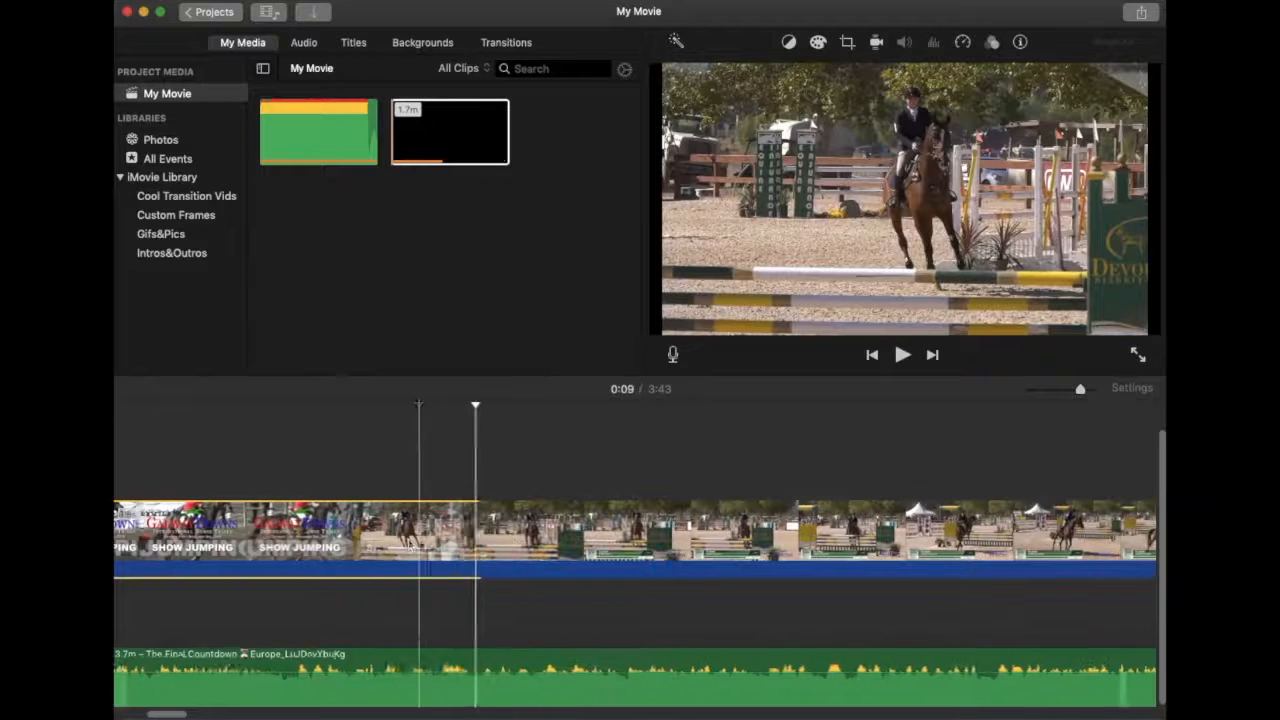
{"action": "key", "text": "Delete"}
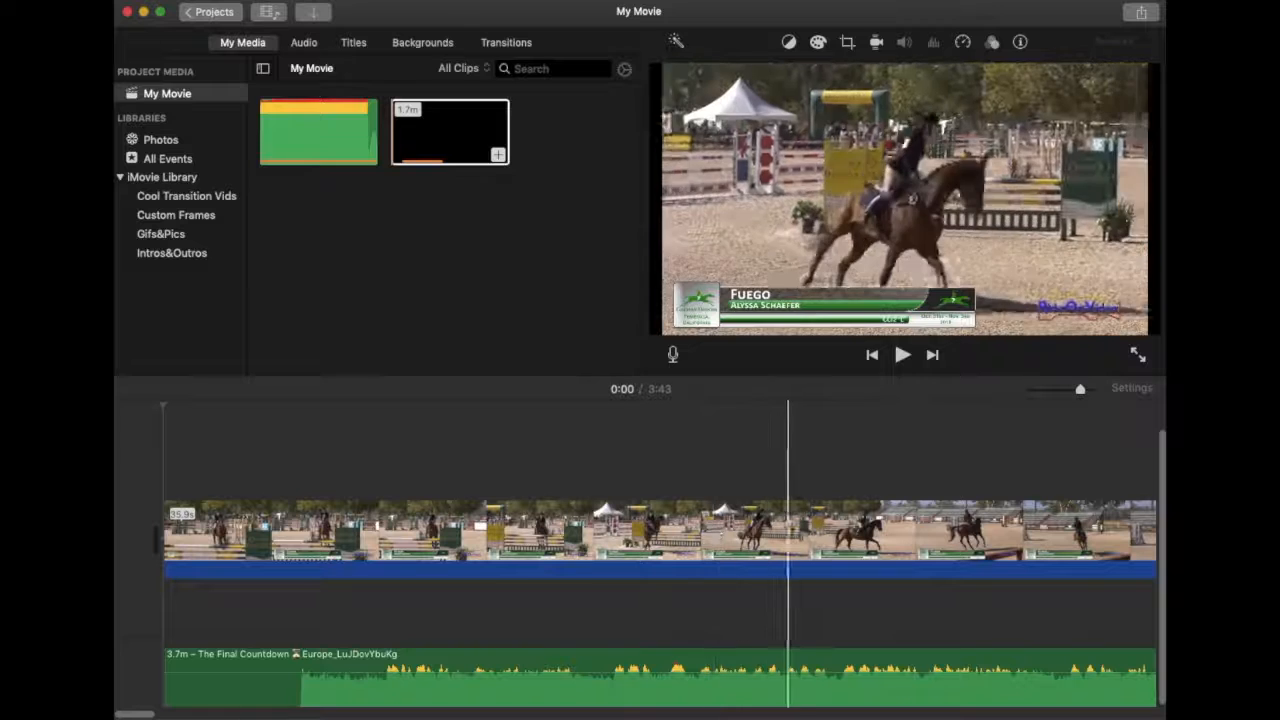
Split the footage at 0:06 and 0:09 and delete the piece between the cuts.
{"action": "right_click", "coordinate": [833, 531]}
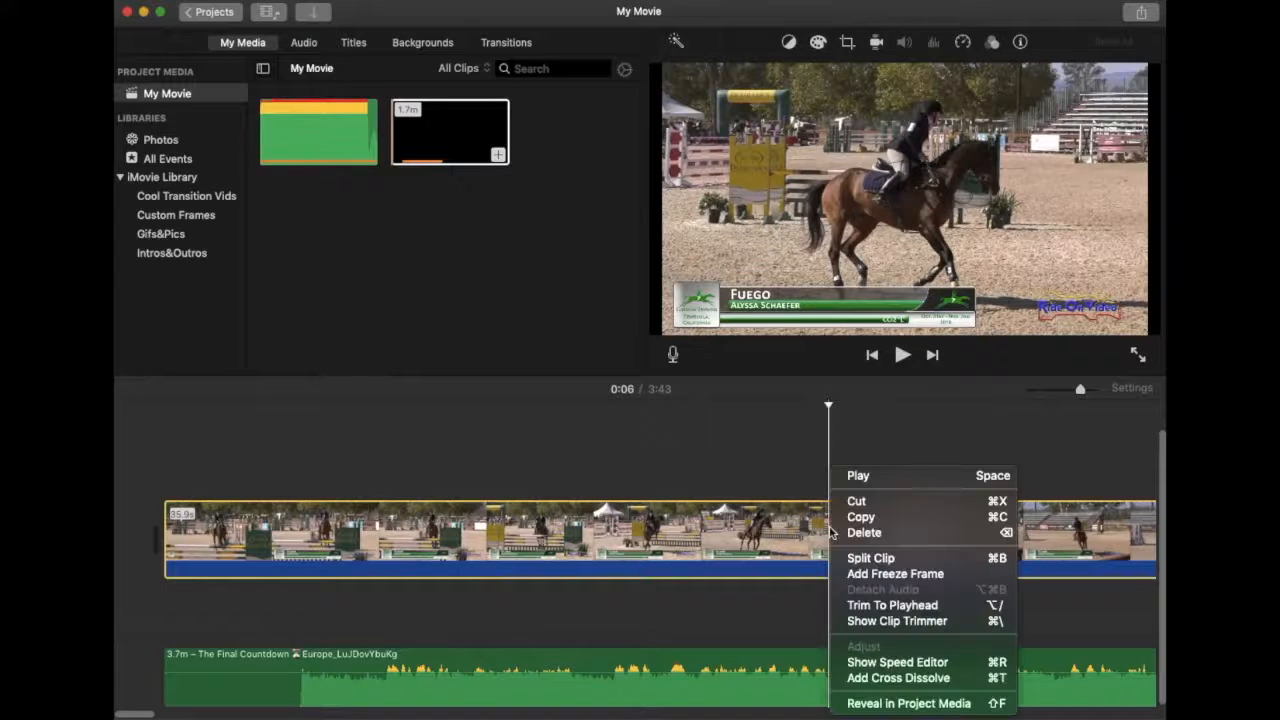
{"action": "left_click", "coordinate": [868, 558]}
{"action": "scroll", "coordinate": [866, 557], "scroll_direction": "right", "scroll_amount": 5}
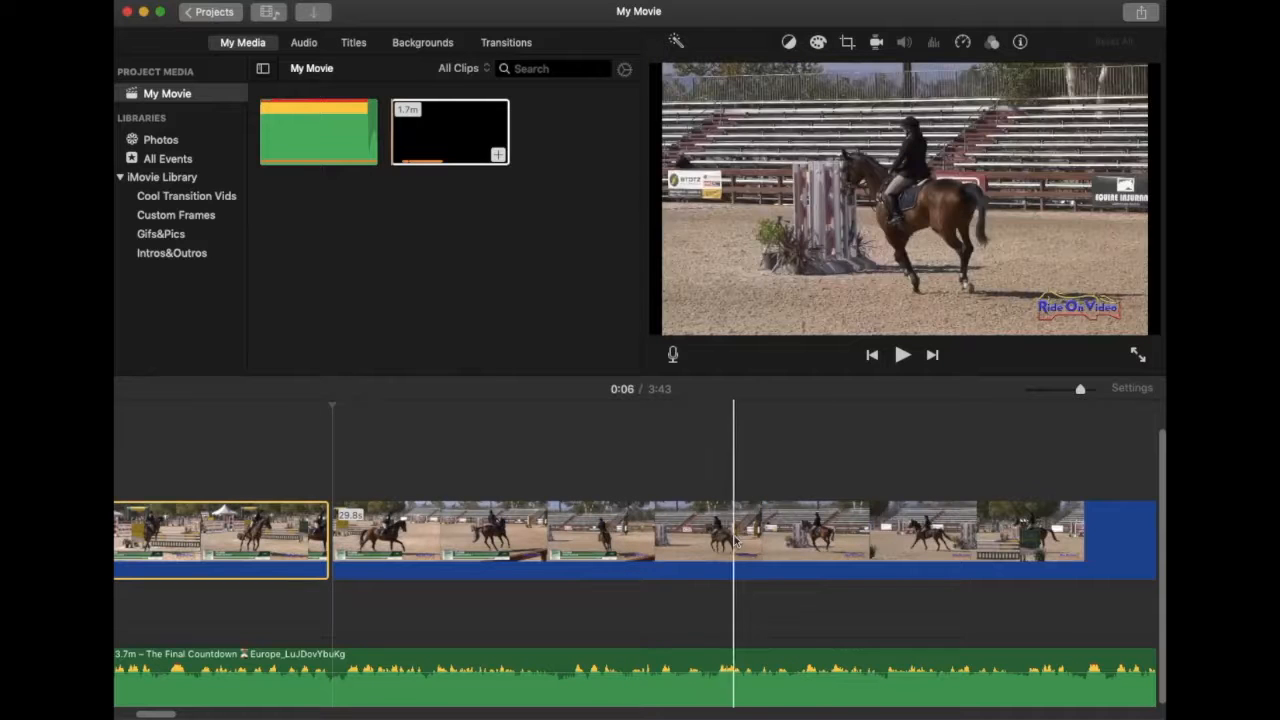
{"action": "right_click", "coordinate": [768, 543]}
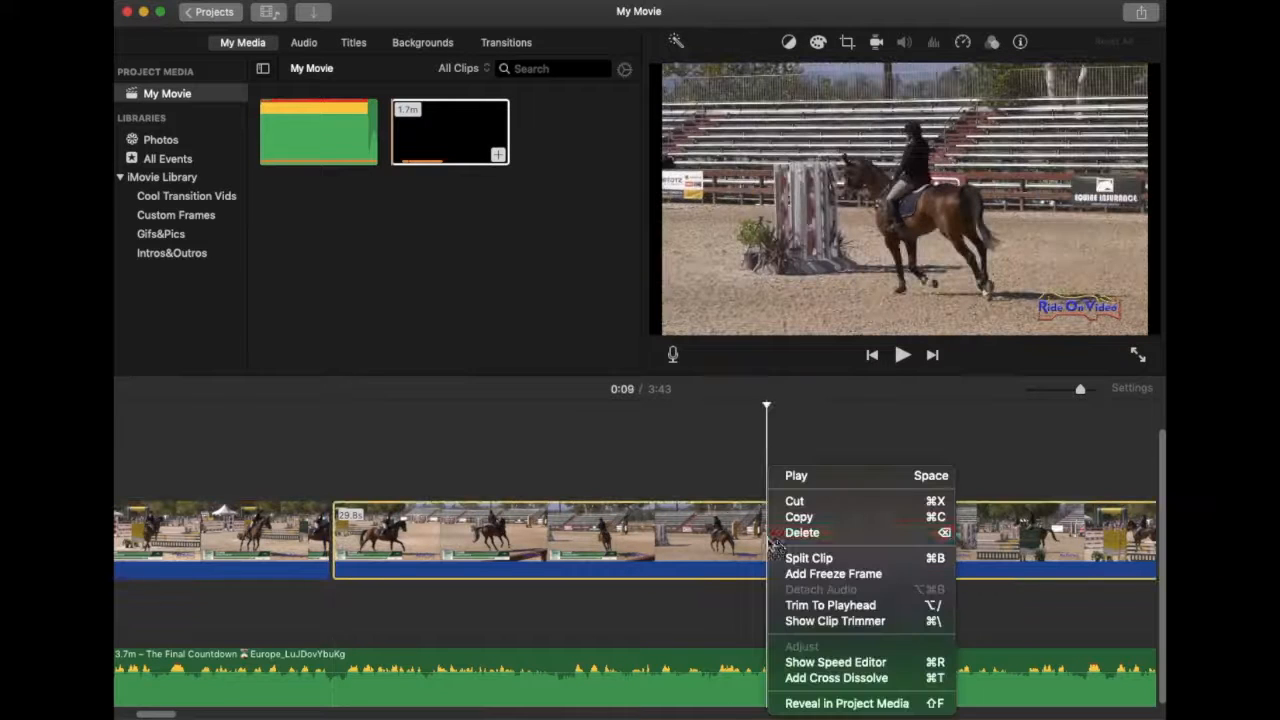
{"action": "left_click", "coordinate": [800, 558]}
{"action": "key", "text": "Delete"}
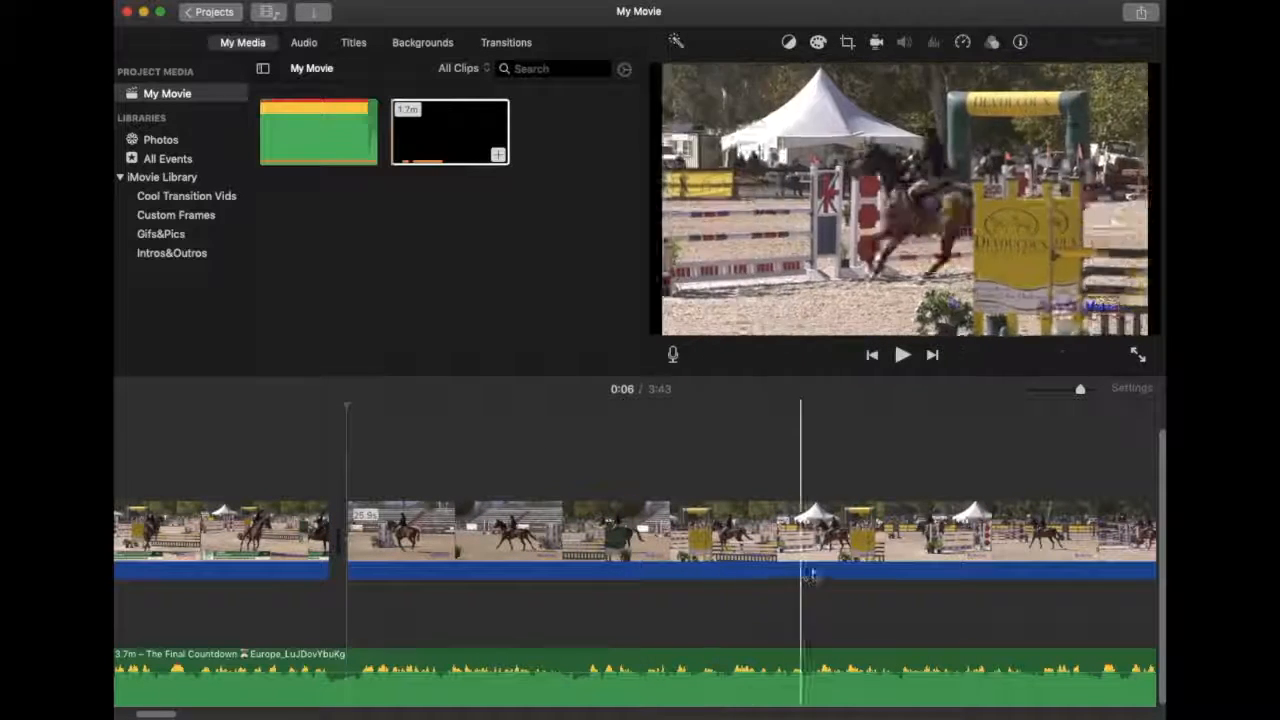
Split the footage at 0:12 and 0:15 and delete the unwanted section after the cut.
{"action": "left_click", "coordinate": [1005, 540]}
{"action": "right_click", "coordinate": [1005, 540]}
{"action": "left_click", "coordinate": [1033, 558]}
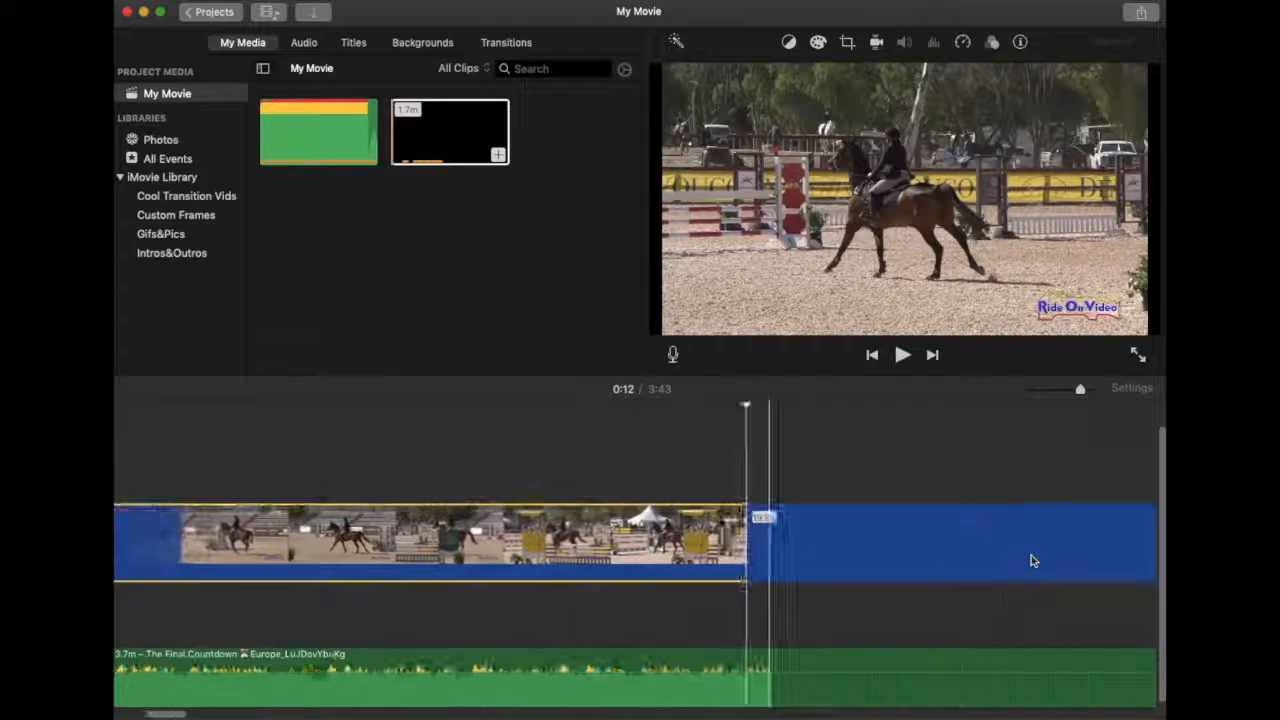
{"action": "scroll", "coordinate": [1034, 560], "scroll_direction": "right", "scroll_amount": 7}
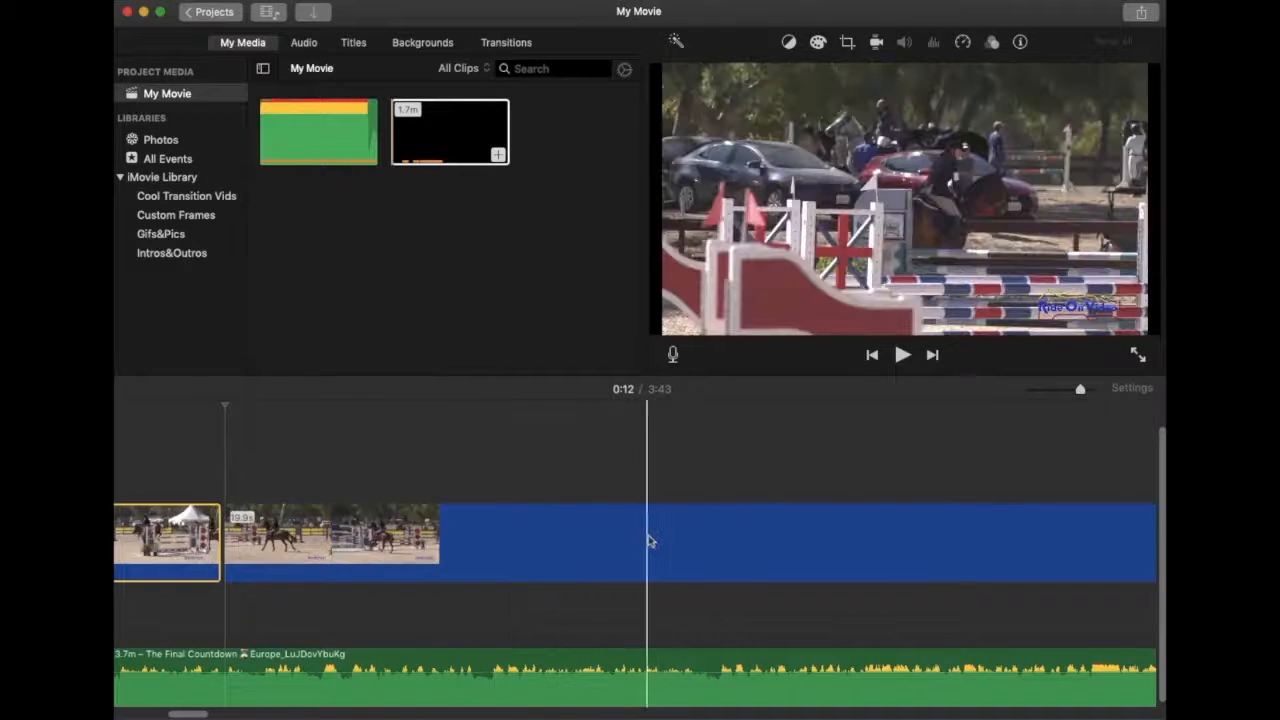
{"action": "left_click", "coordinate": [658, 541]}
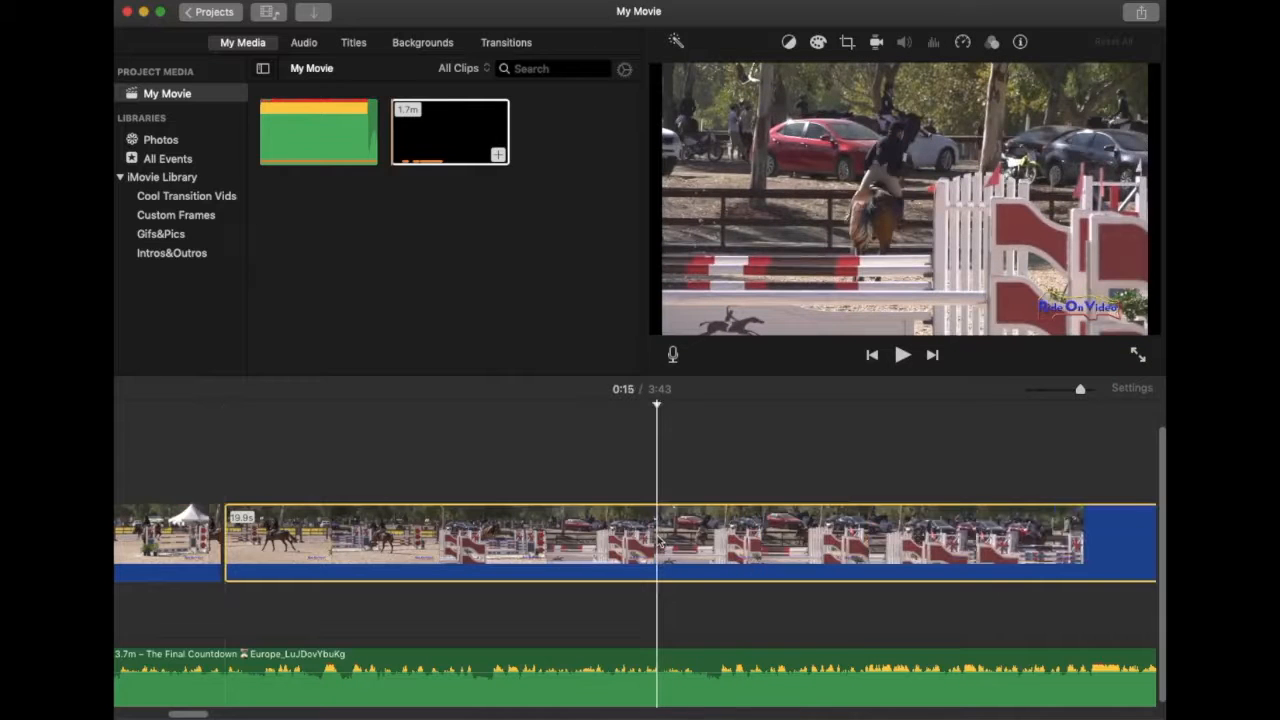
{"action": "right_click", "coordinate": [658, 541]}
{"action": "left_click", "coordinate": [700, 554]}
{"action": "left_click", "coordinate": [796, 539]}
{"action": "key", "text": "Delete"}
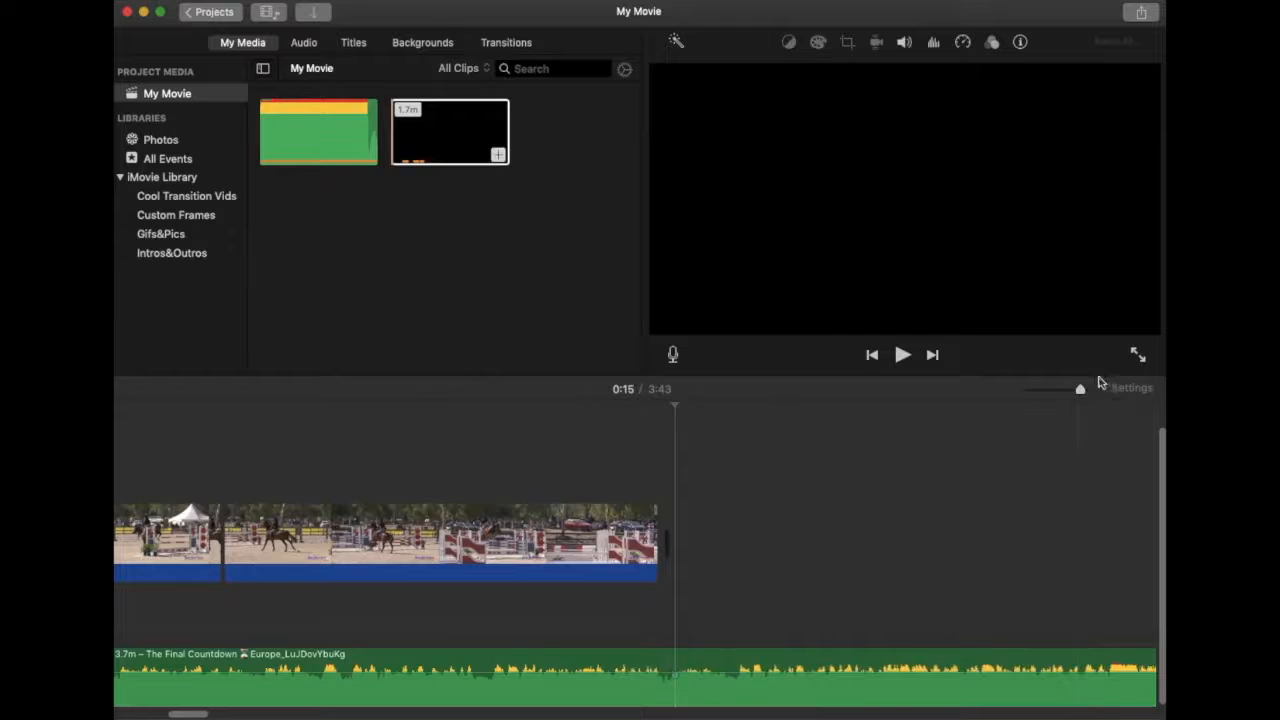
Drag the third jumping clip to an earlier spot in the three-clip sequence.
{"action": "left_click_drag", "start_coordinate": [1084, 390], "coordinate": [986, 397]}
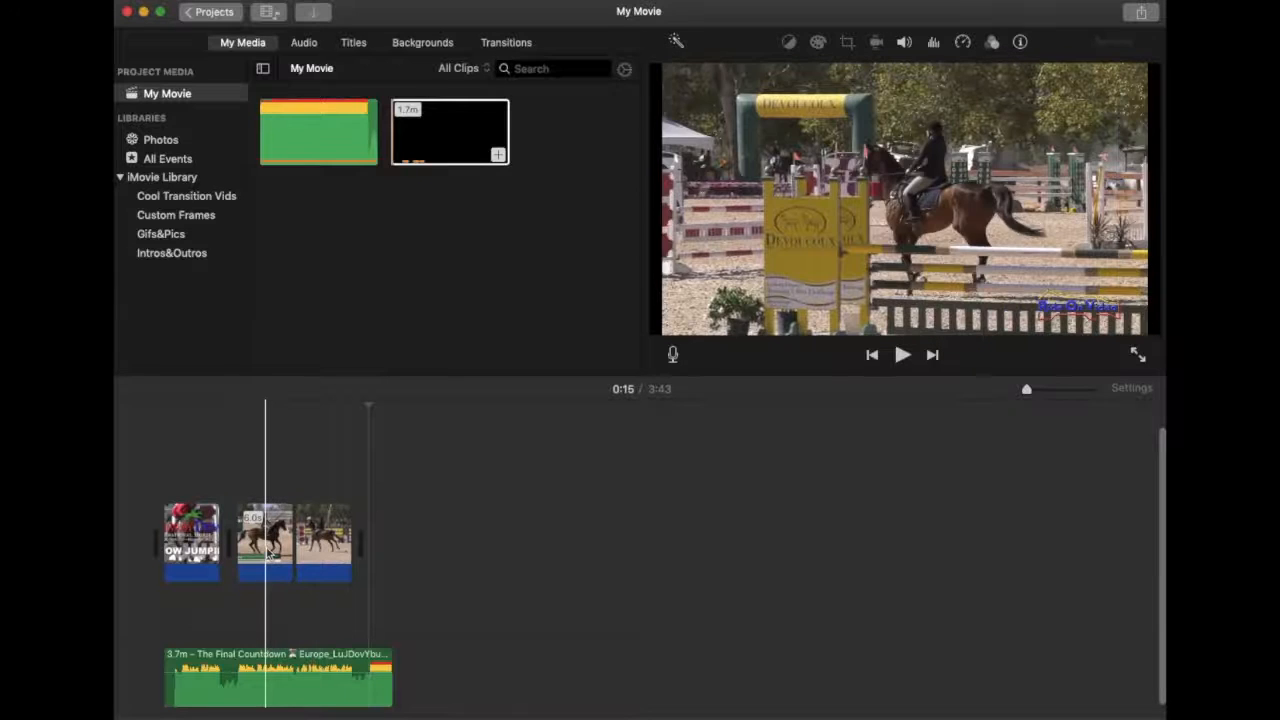
{"action": "left_click", "coordinate": [328, 550]}
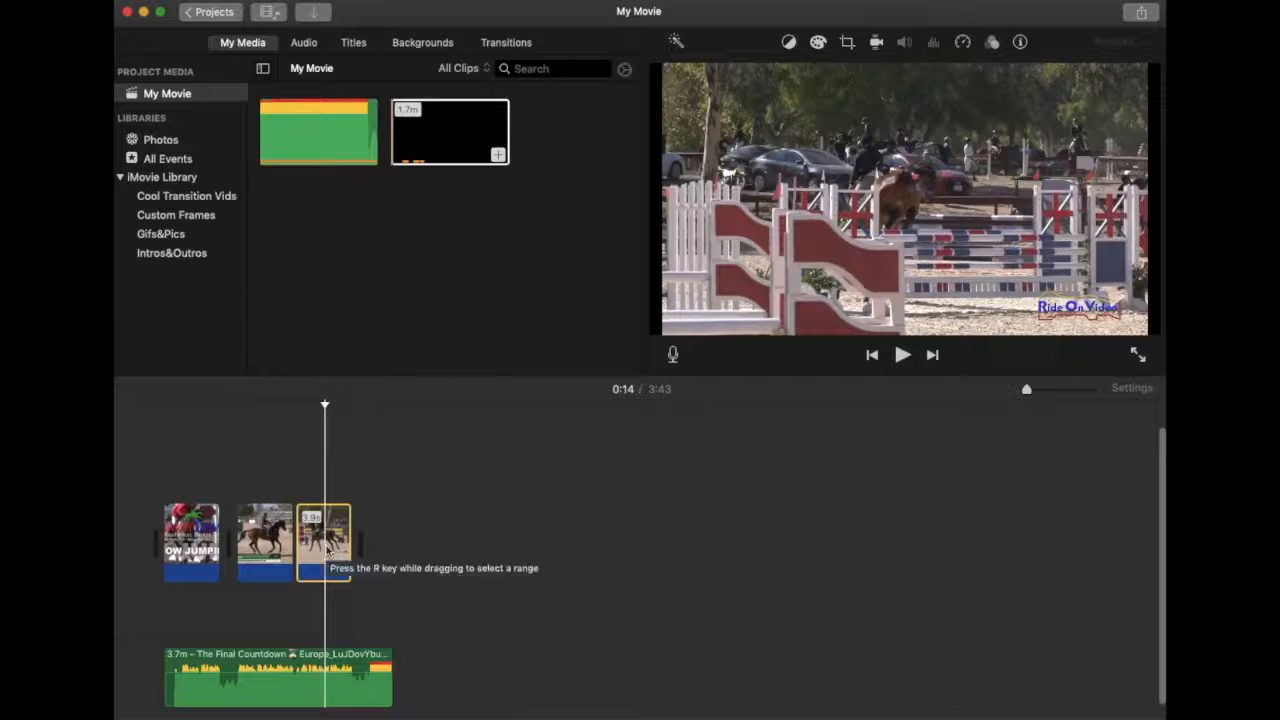
{"action": "left_click_drag", "start_coordinate": [328, 550], "coordinate": [222, 543]}
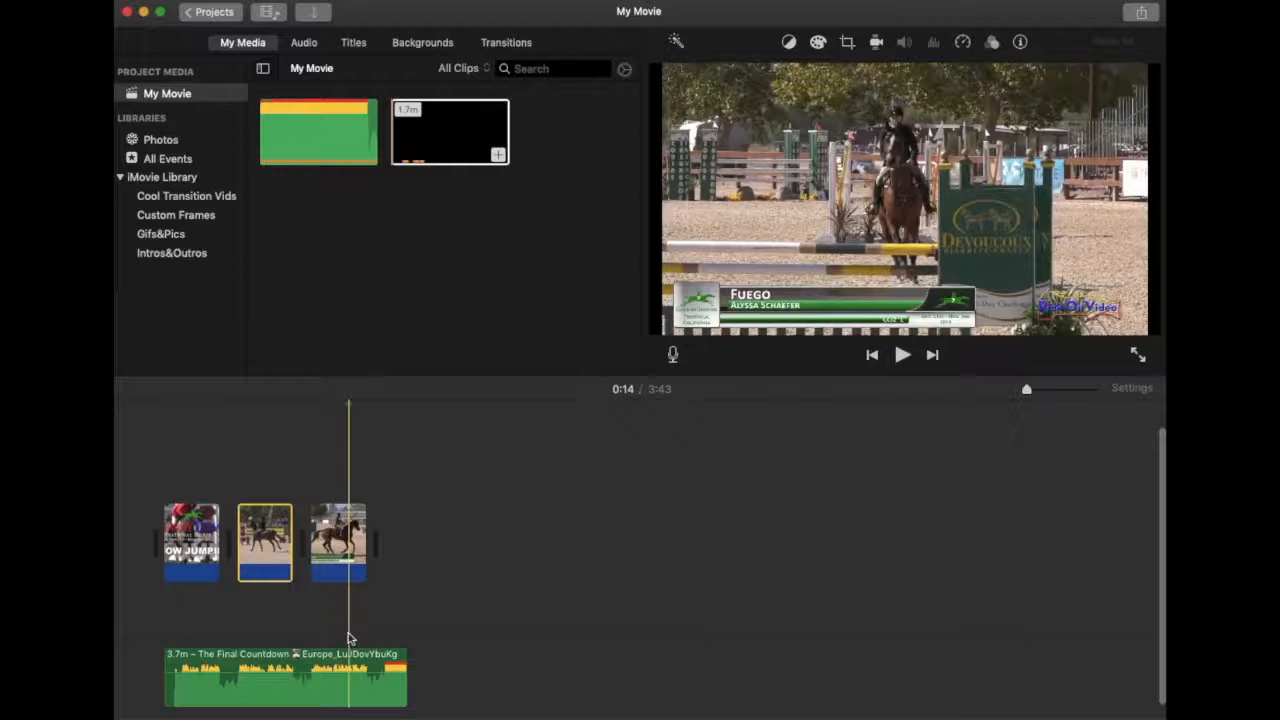
{"action": "left_click", "coordinate": [153, 610]}
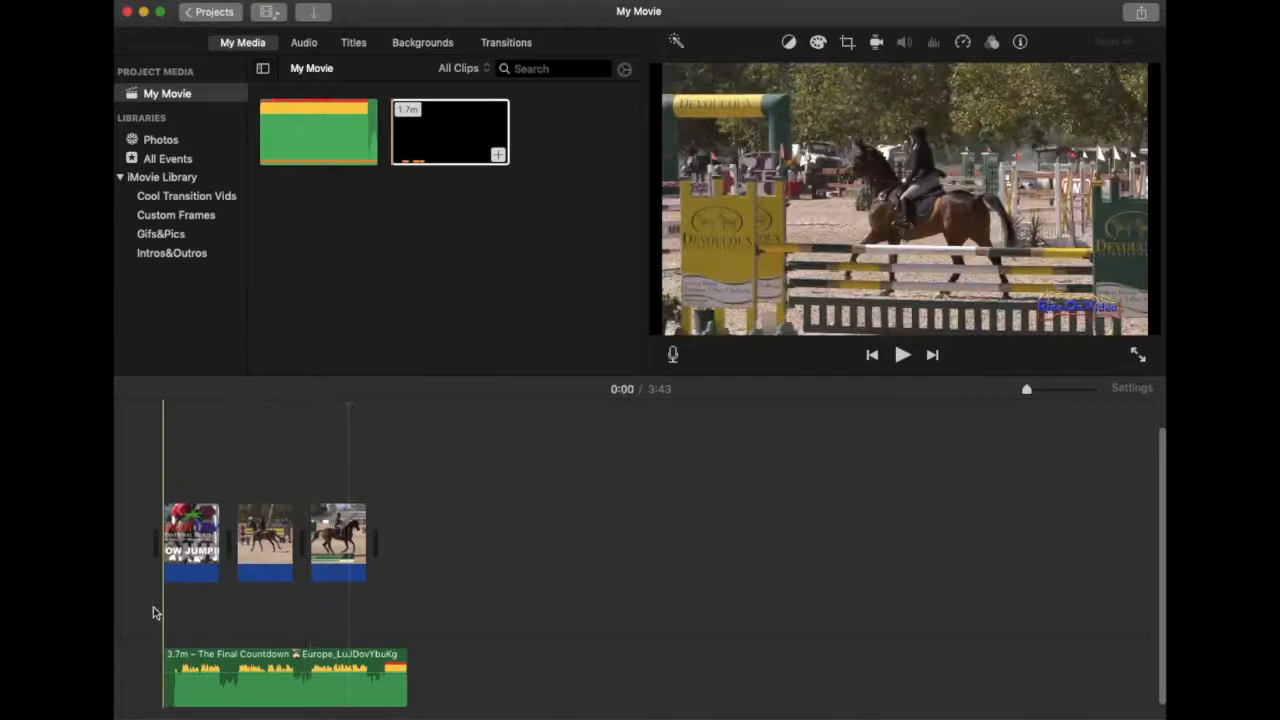